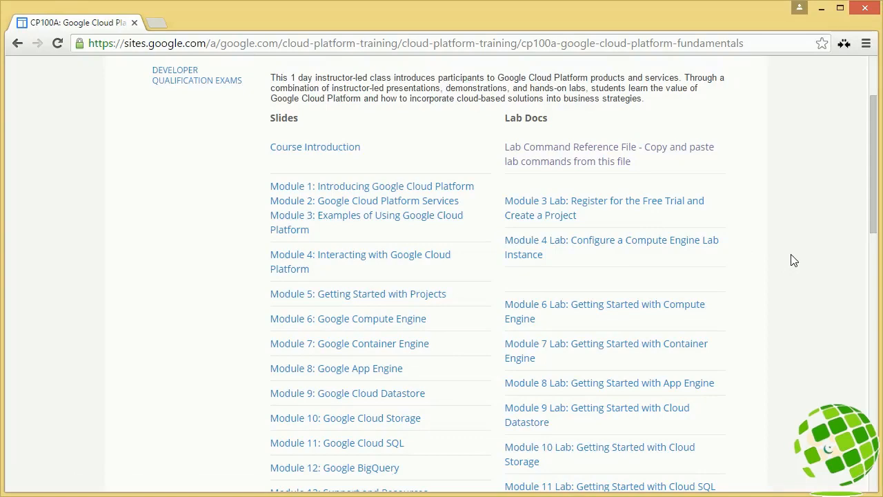
Step: Read through the Module 9 Cloud Datastore lab document, covering its overview, requirements, project cloning and remote deployment instructions
scroll(790, 260, down, 1)
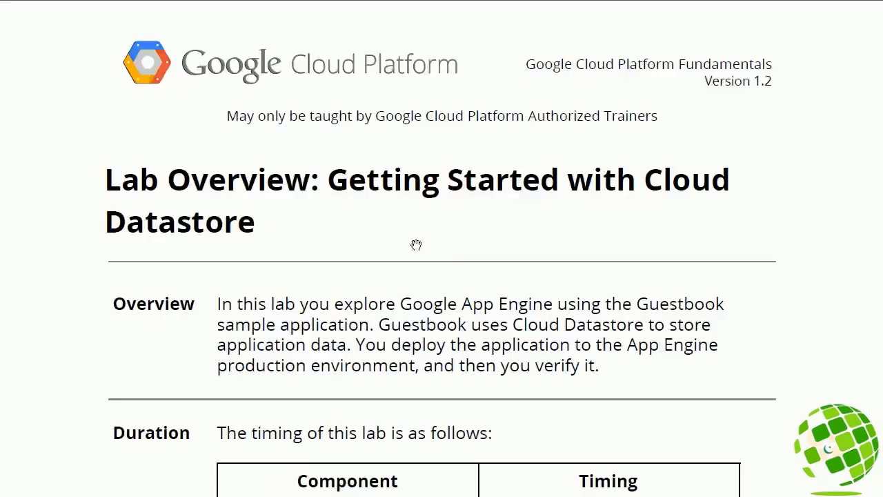
scroll(452, 278, down, 1)
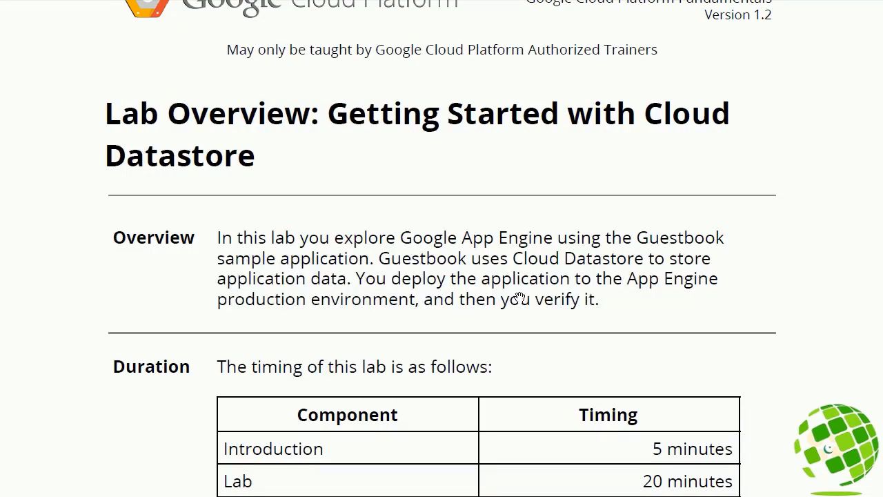
scroll(519, 297, down, 5)
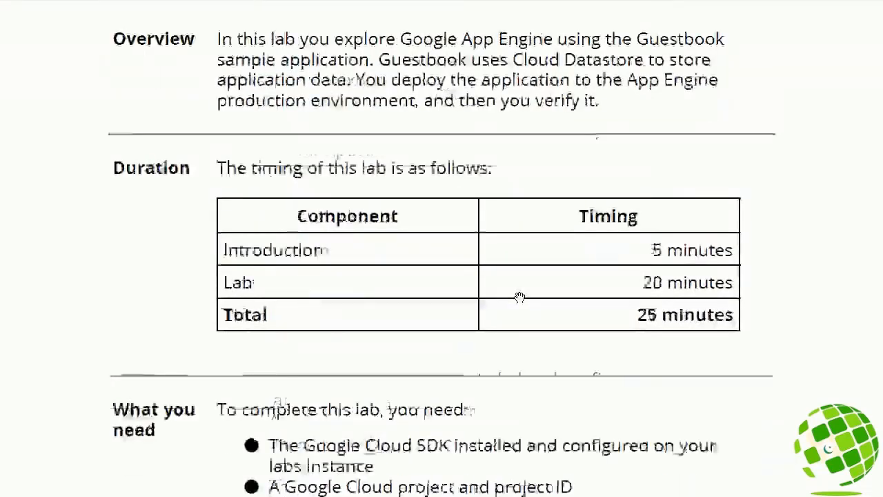
scroll(519, 297, down, 5)
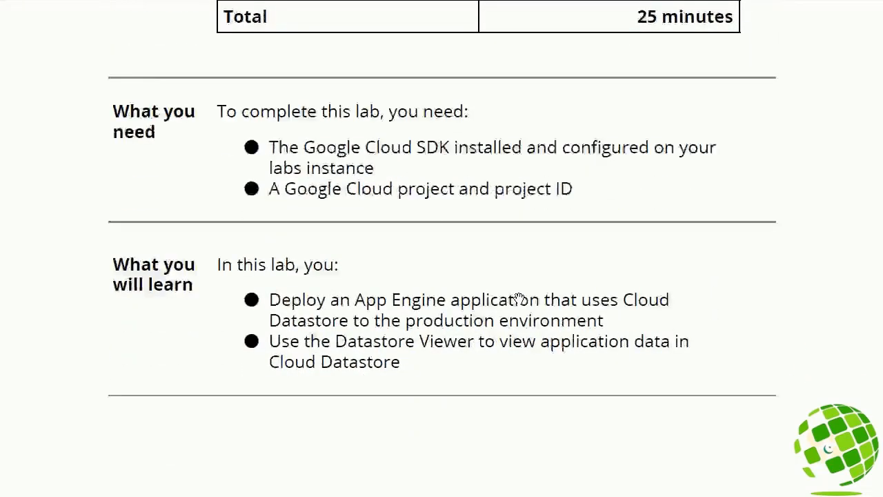
scroll(519, 298, down, 10)
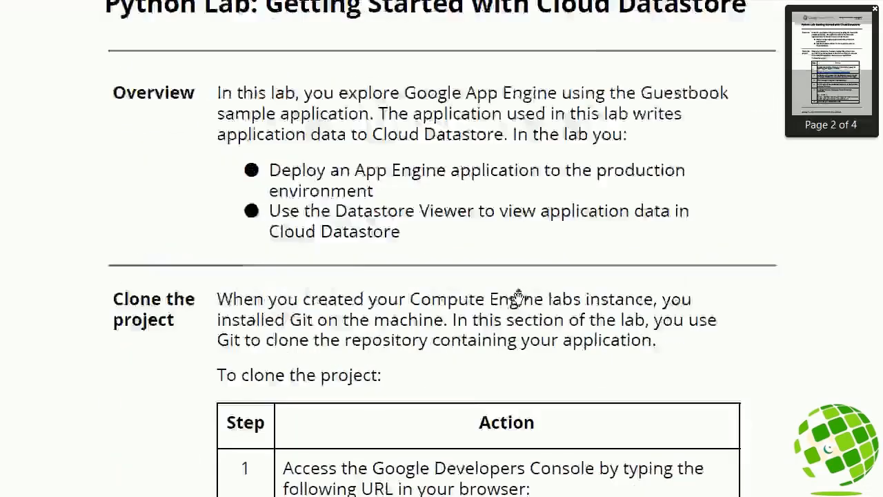
scroll(450, 288, down, 10)
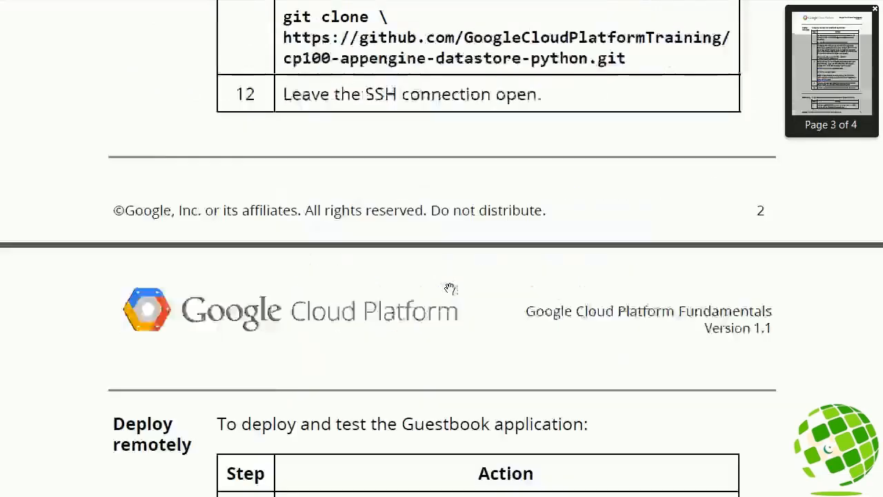
scroll(405, 310, down, 9)
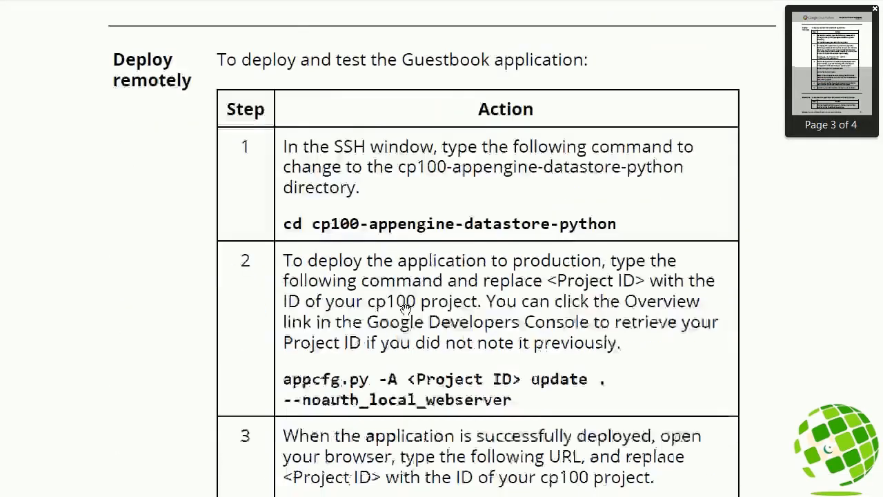
scroll(405, 310, down, 7)
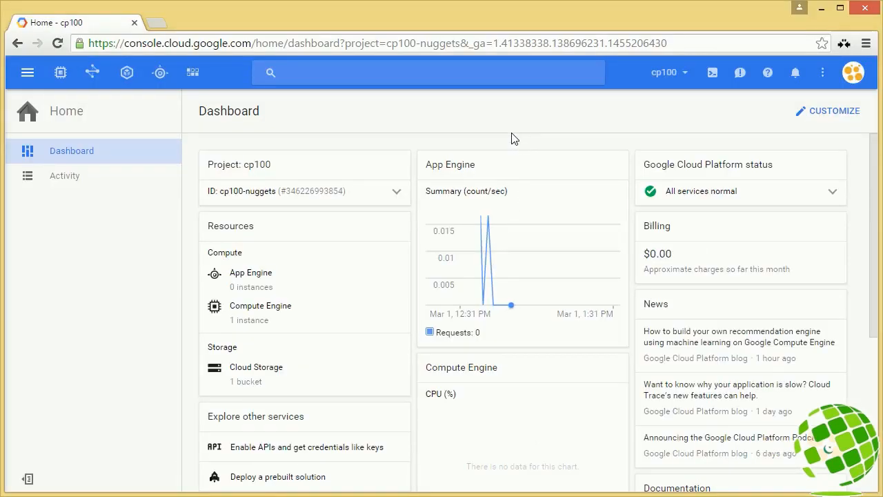
Step: Open Cloud Shell for the cp100 project and start the cp100-labs VM instance in Compute Engine
click(711, 73)
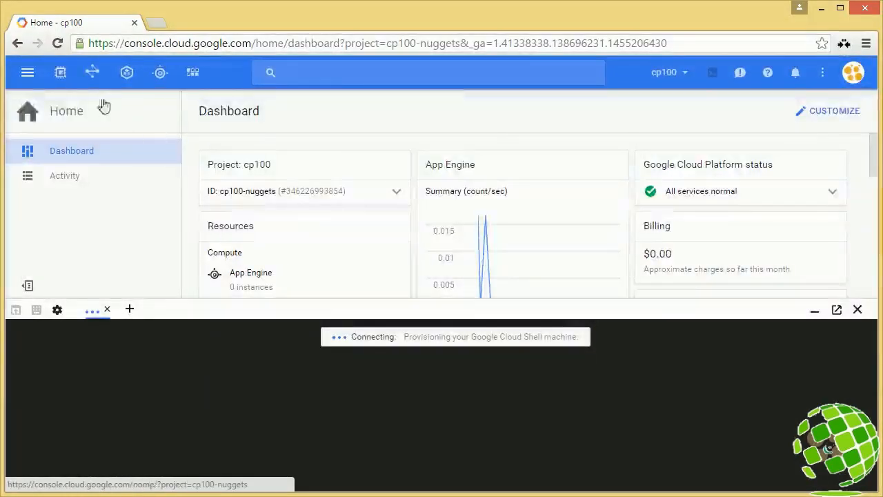
click(61, 72)
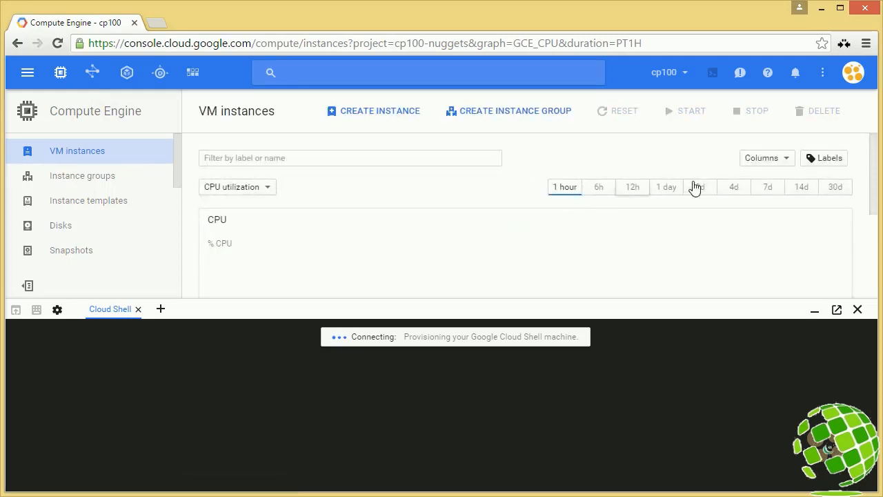
drag(874, 168, 869, 258)
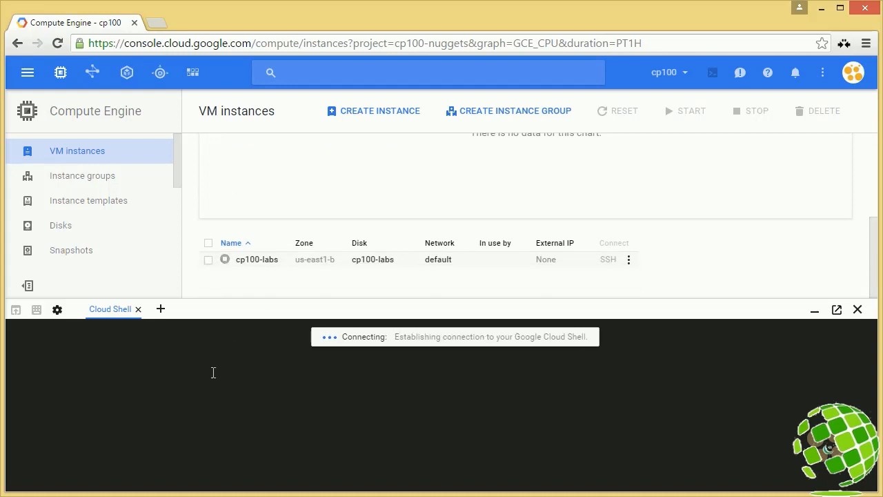
click(207, 262)
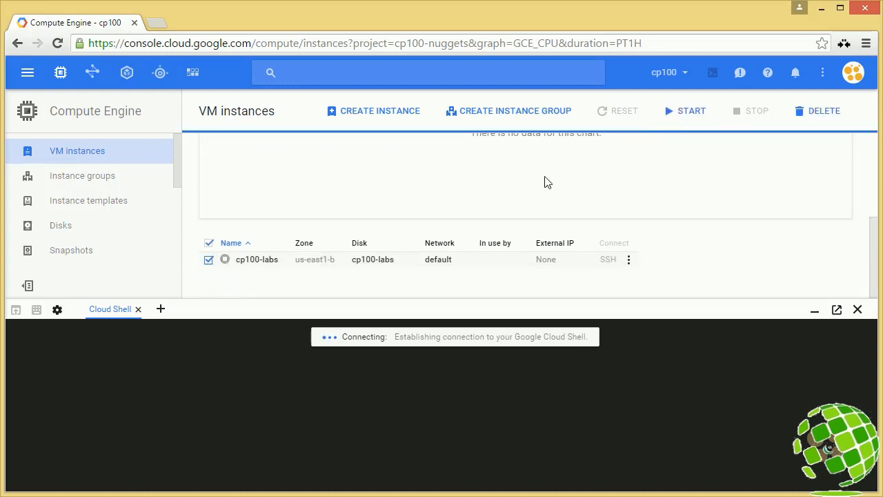
click(671, 115)
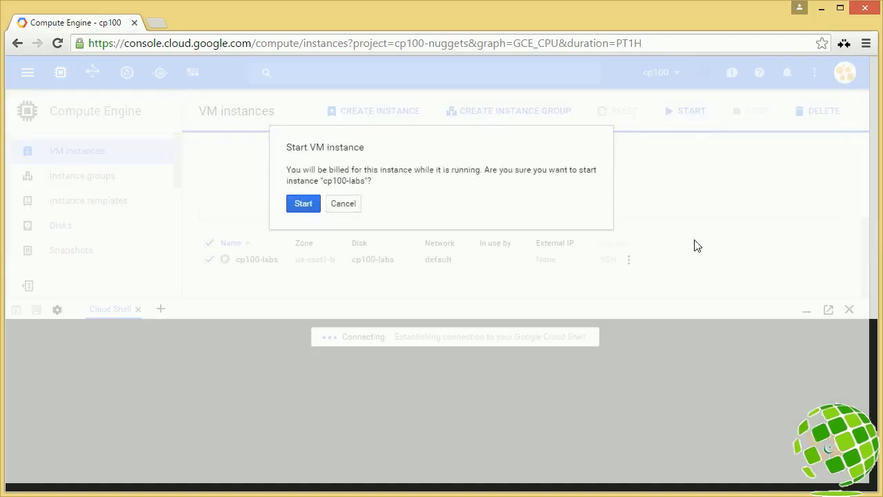
click(304, 203)
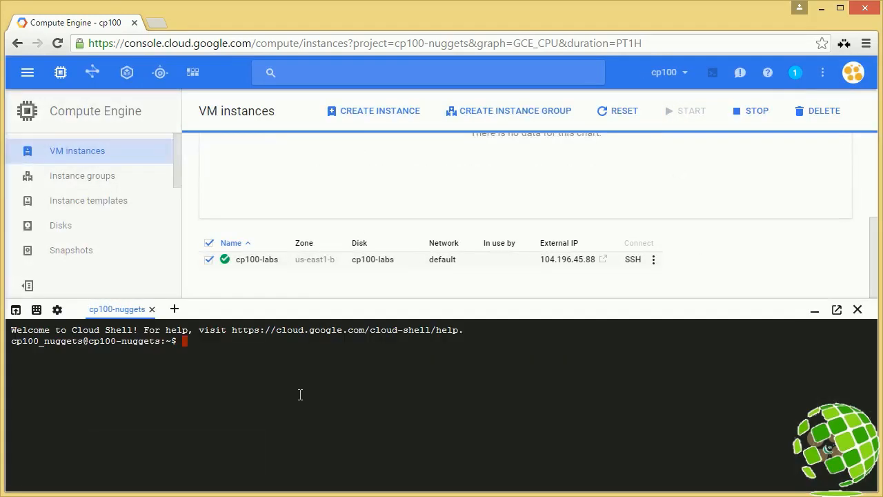
Step: Connect to the instance from Cloud Shell with "gcloud compute ssh cp100-labs", choosing zone 12 (us-east1-b)
text(gcloud)
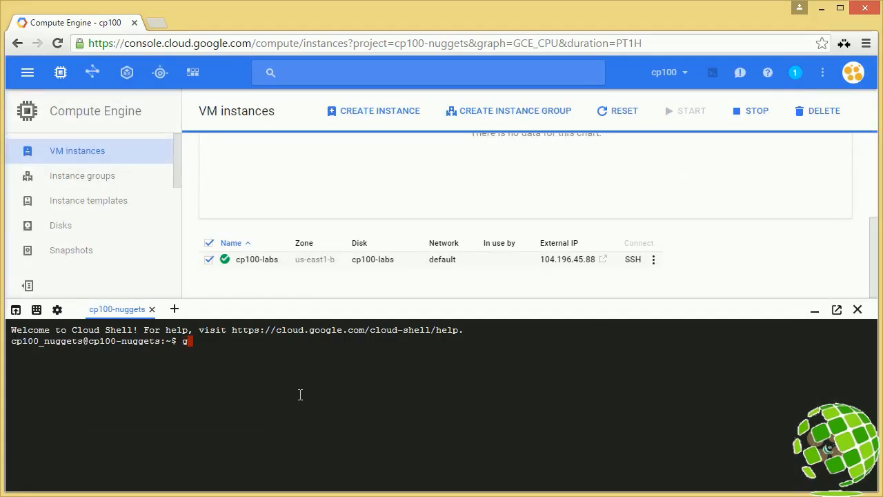
text( compute ssh cp100)
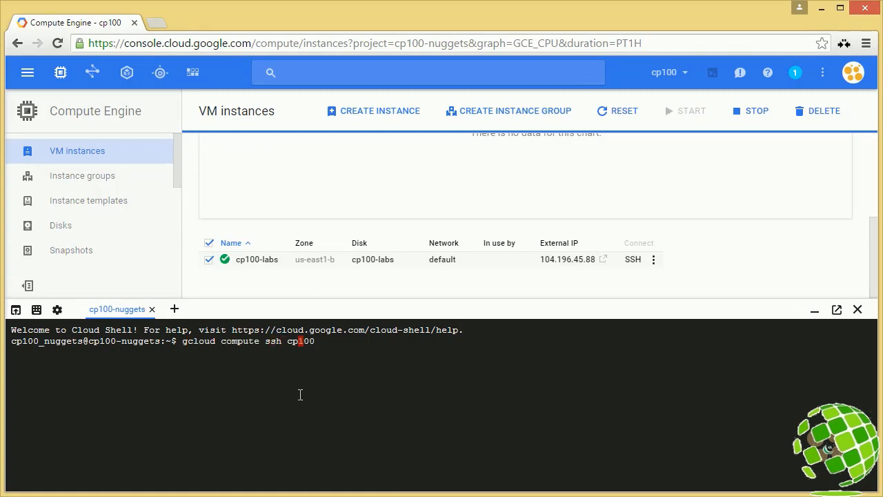
text(-labs)
key(Return)
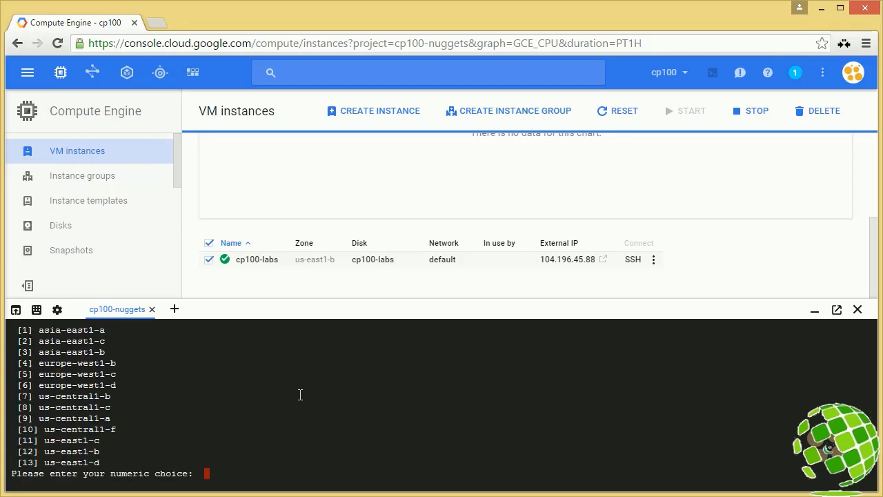
text(12)
key(Return)
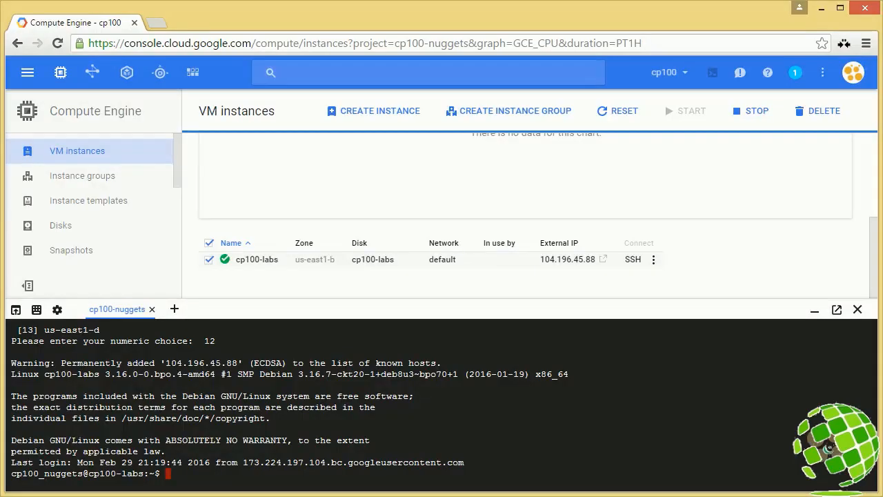
text(git clone https://github.com/GoogleCloudPlatformTraining/cp100-appengine-datastore-python.git)
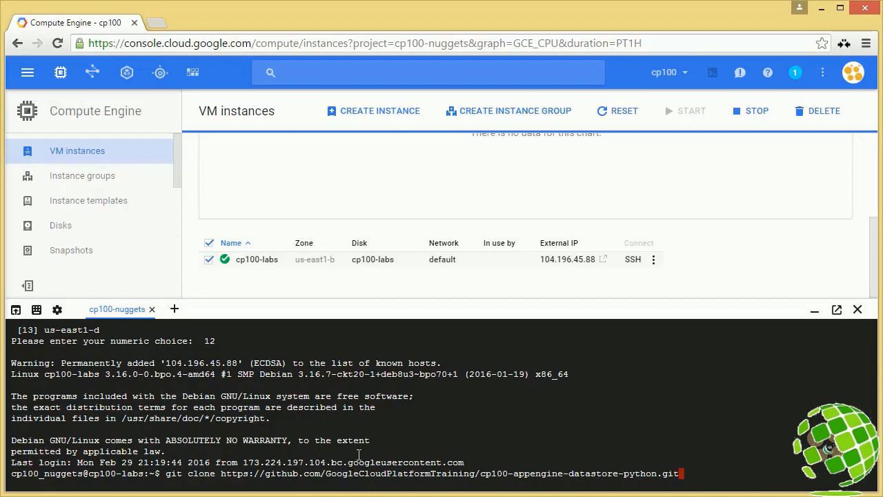
key(Return)
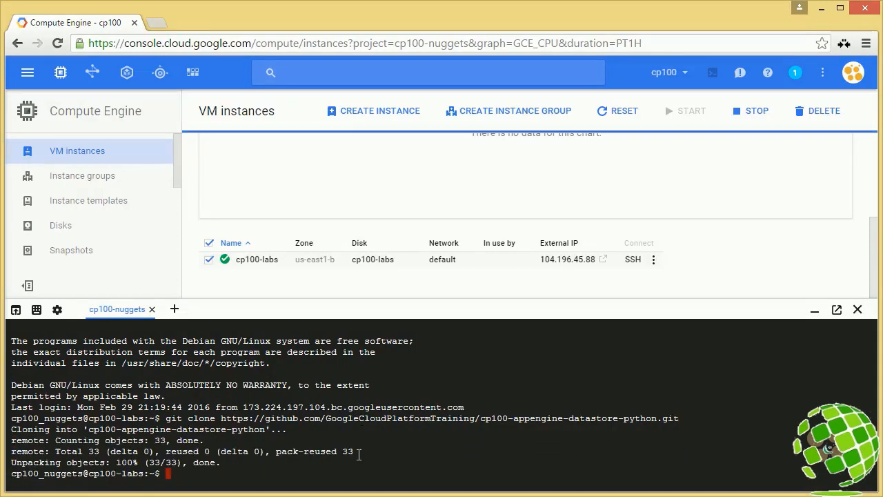
text(cd cp100-appengine-datastore-python)
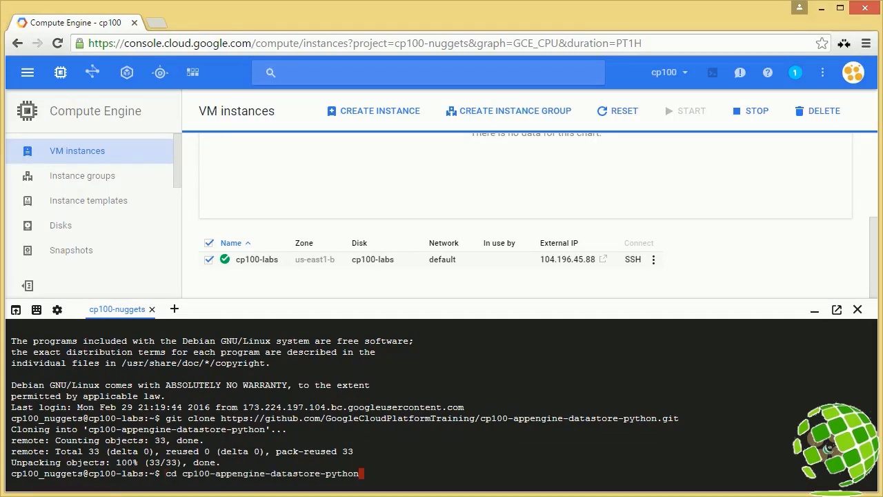
key(Return)
Step: List the directory's files and deploy the application with "appcfg.py -A cp100-nuggets update . --noauth_local_webserver"
text(ls)
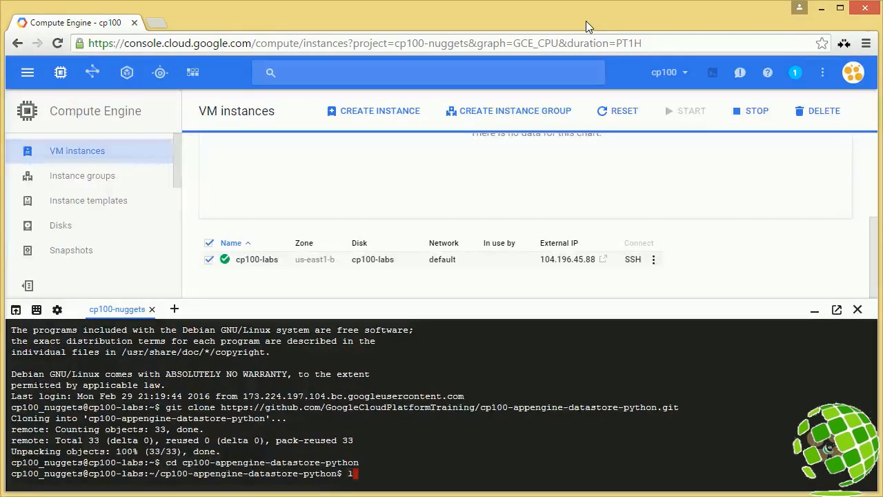
key(Return)
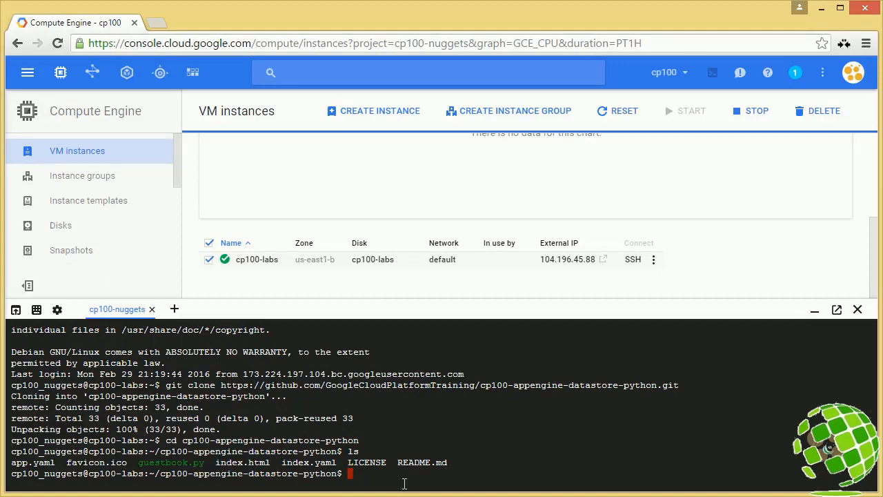
text(appcfg.py -A cp100-nuggets update . --noauth_local_webserver)
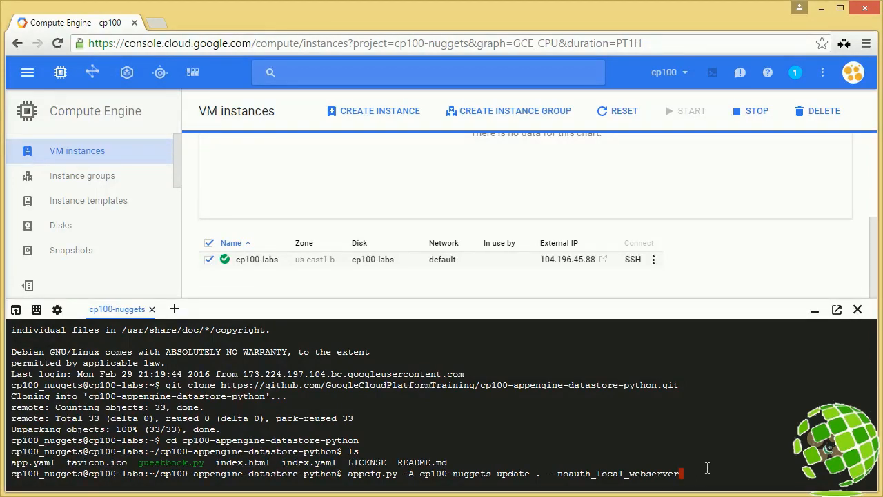
key(Return)
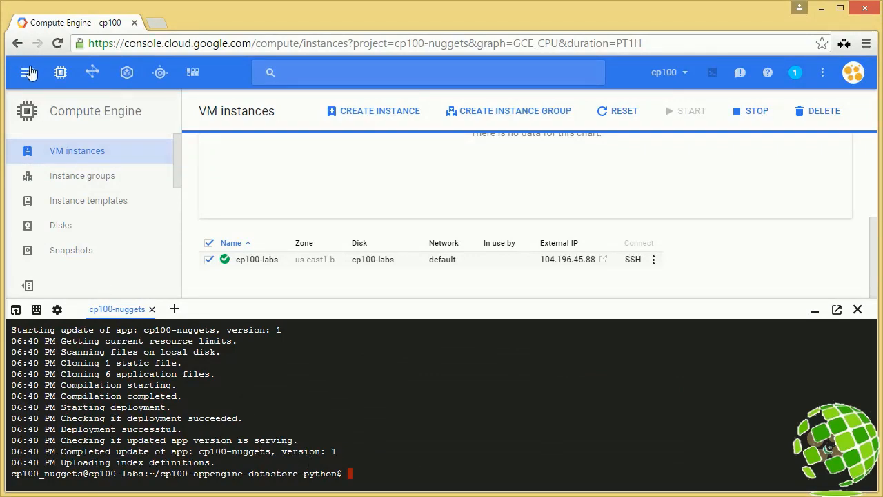
Step: Delete version 2 of the application from the App Engine versions list
click(160, 72)
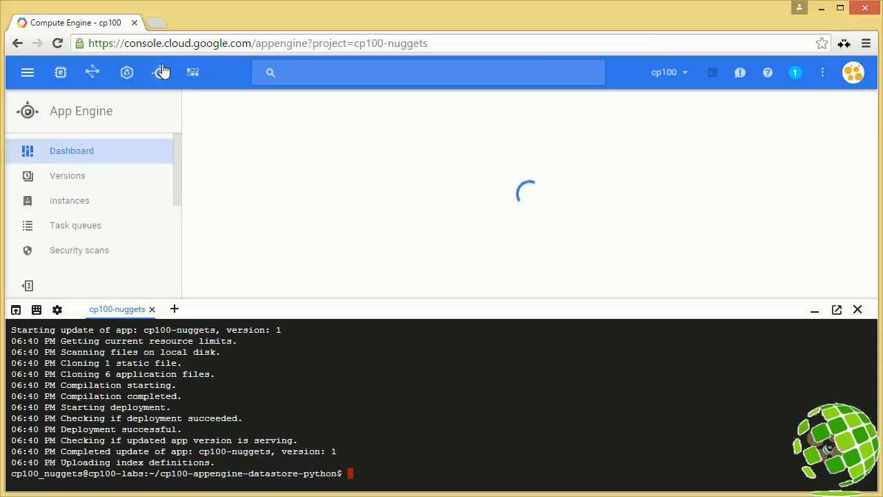
click(84, 181)
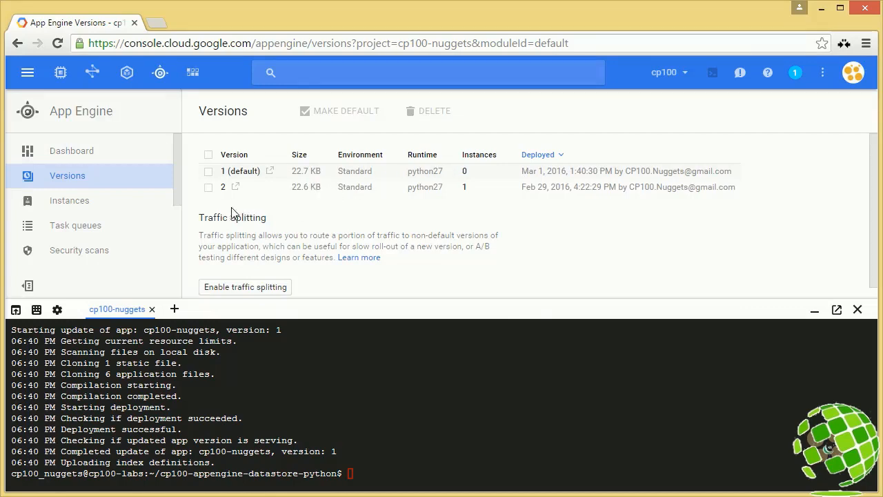
click(209, 189)
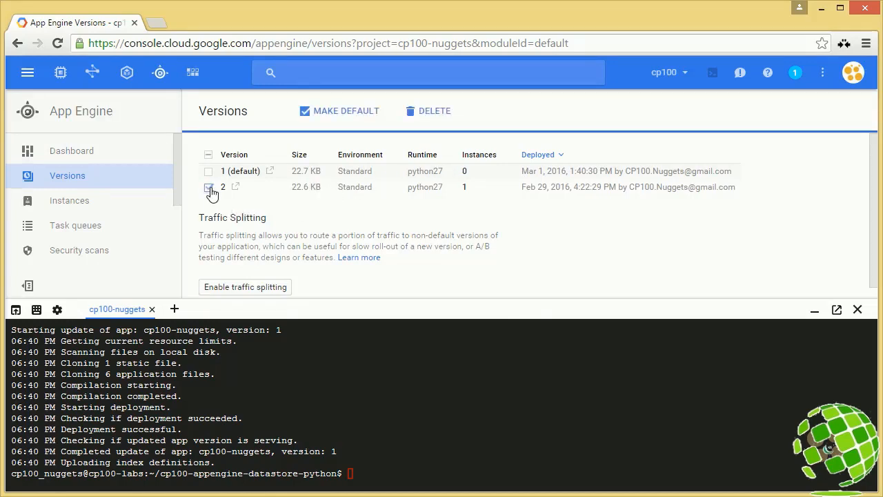
click(421, 111)
click(315, 196)
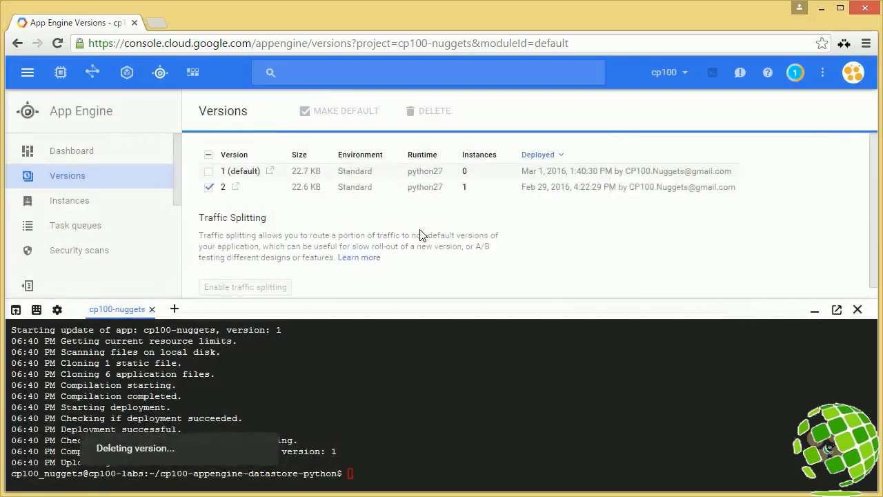
Step: Open cp100-nuggets.appspot.com from the App Engine dashboard, examine the page's traceback down to its last lines, and return to the console
click(80, 160)
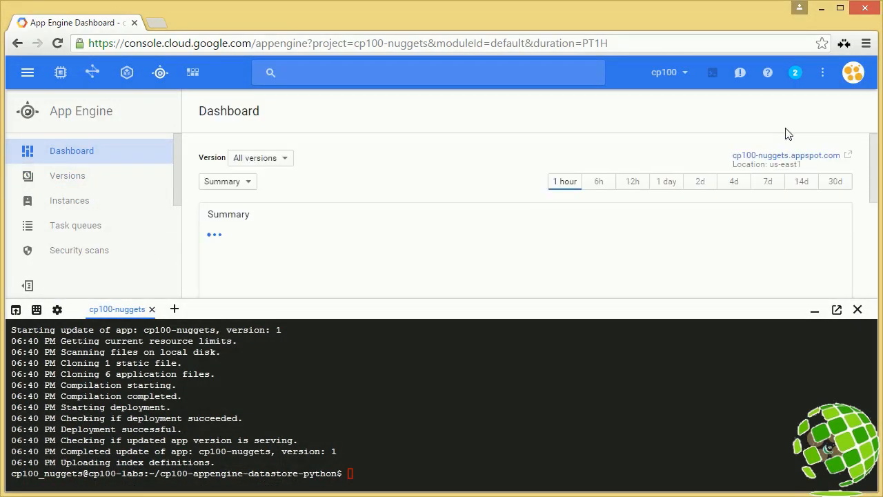
click(775, 157)
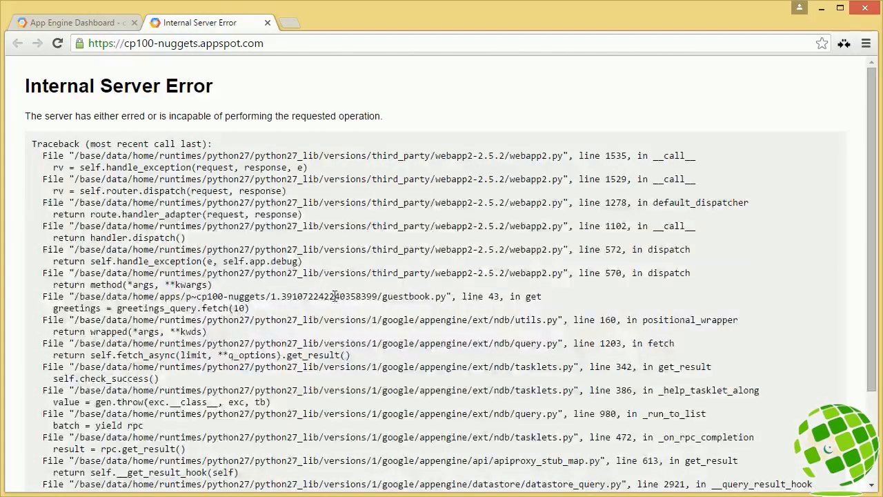
scroll(334, 296, down, 3)
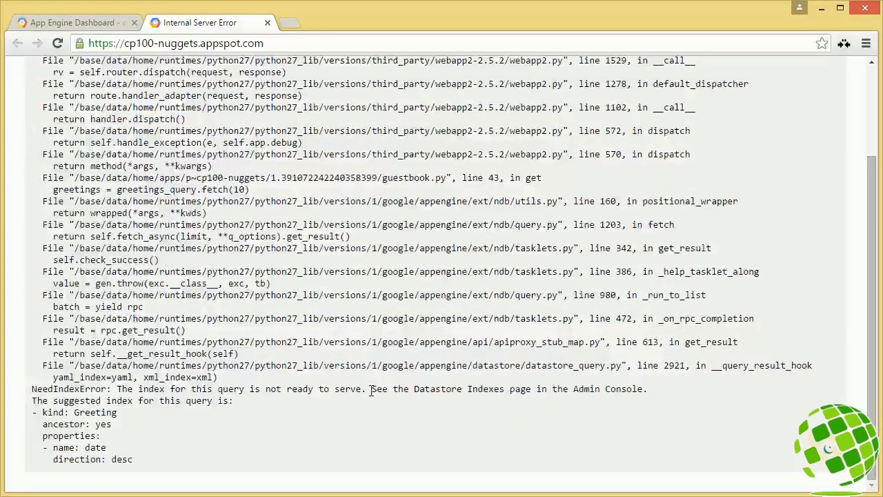
drag(371, 390, 533, 390)
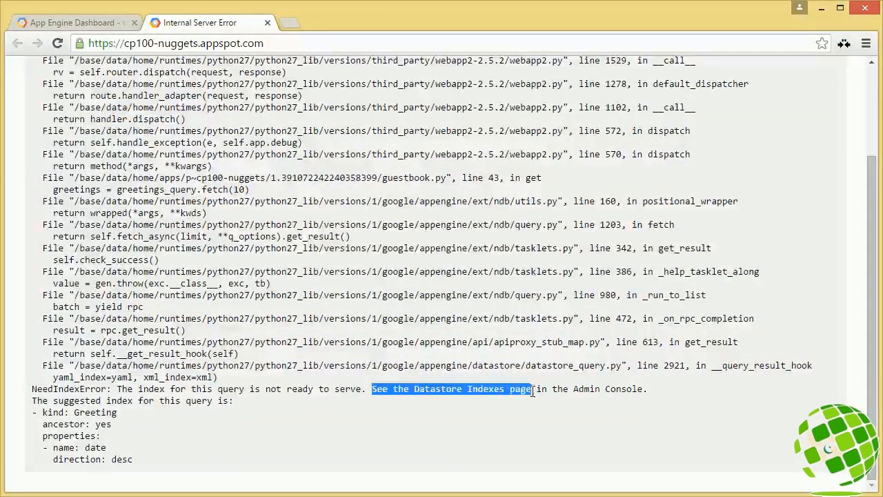
click(304, 429)
scroll(132, 417, up, 3)
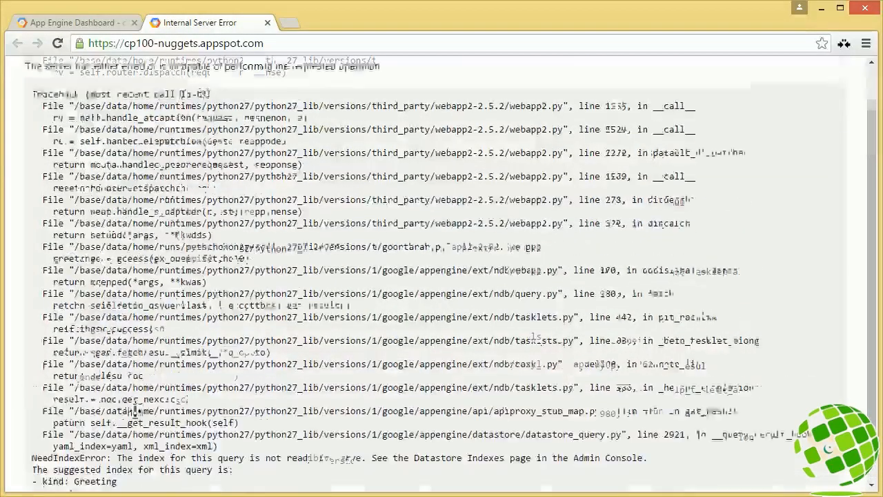
click(90, 23)
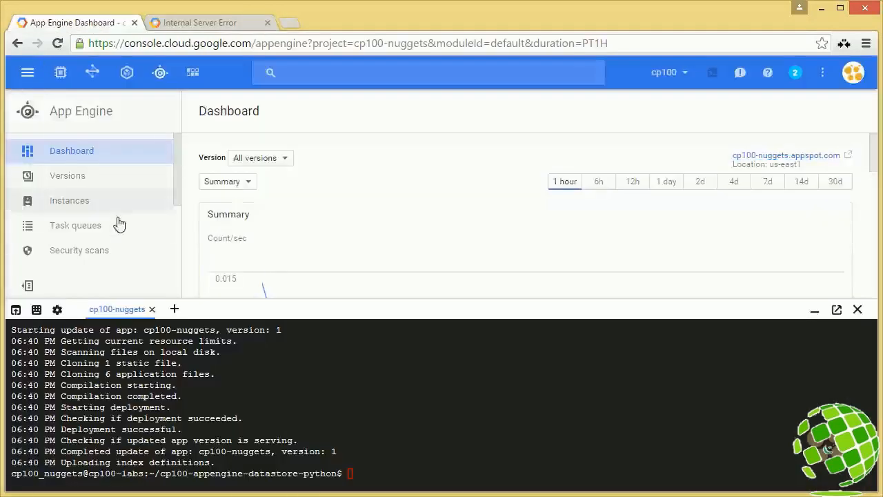
Step: Open the Datastore composite indexes and check the Greeting index's status, comparing it with the deployed app's page
click(31, 73)
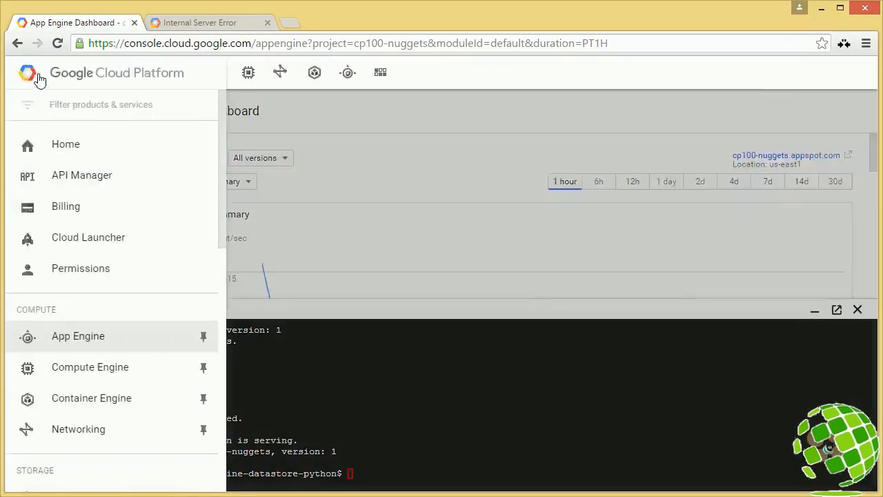
click(39, 80)
click(193, 72)
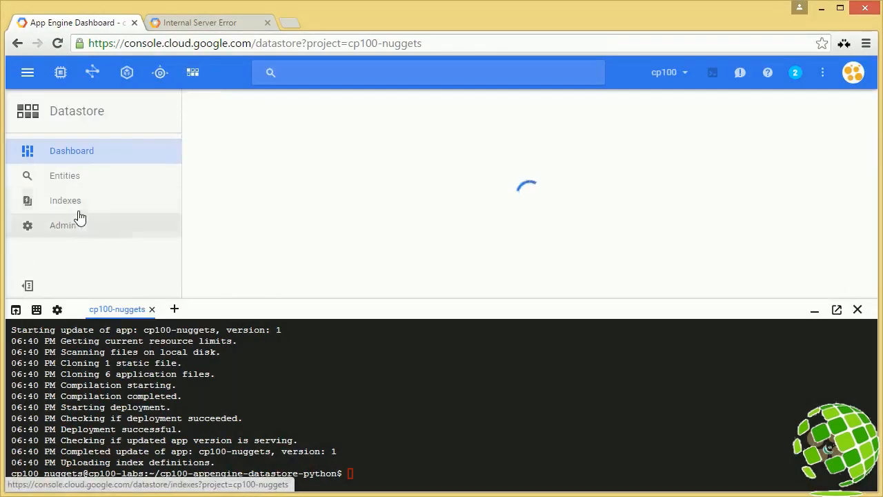
click(76, 209)
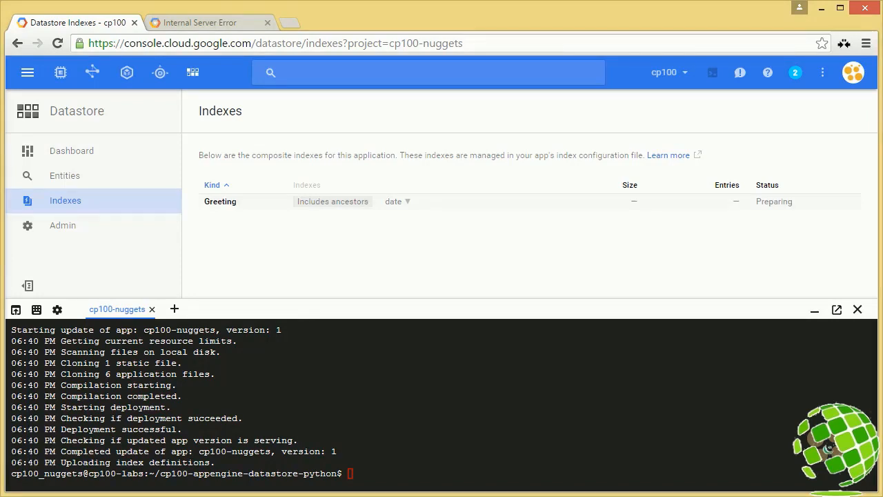
click(238, 24)
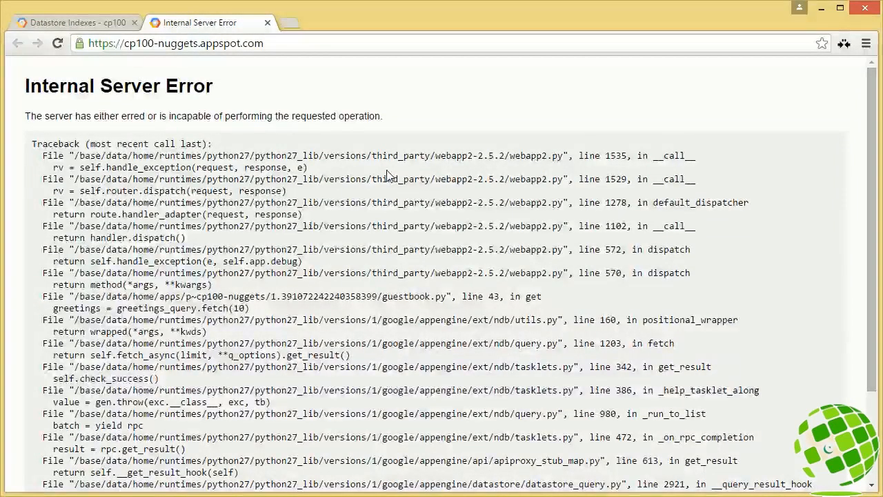
click(119, 26)
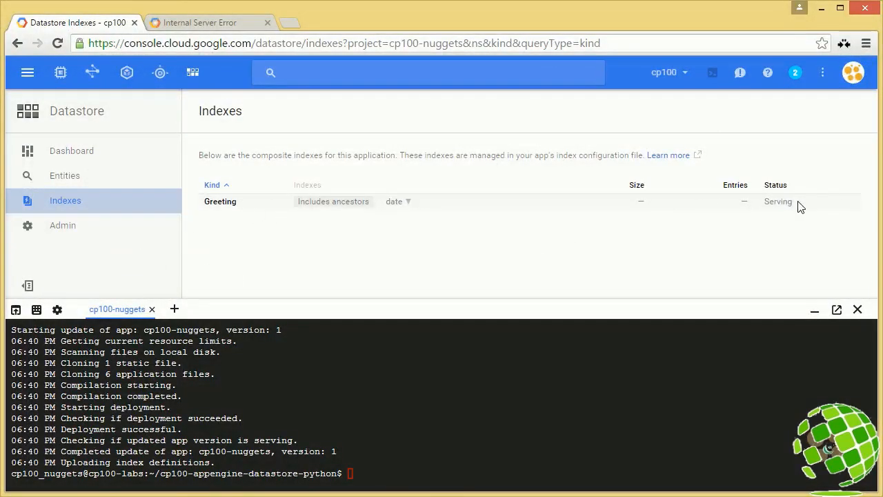
Step: Reload the deployed application's page at cp100-nuggets.appspot.com
click(216, 26)
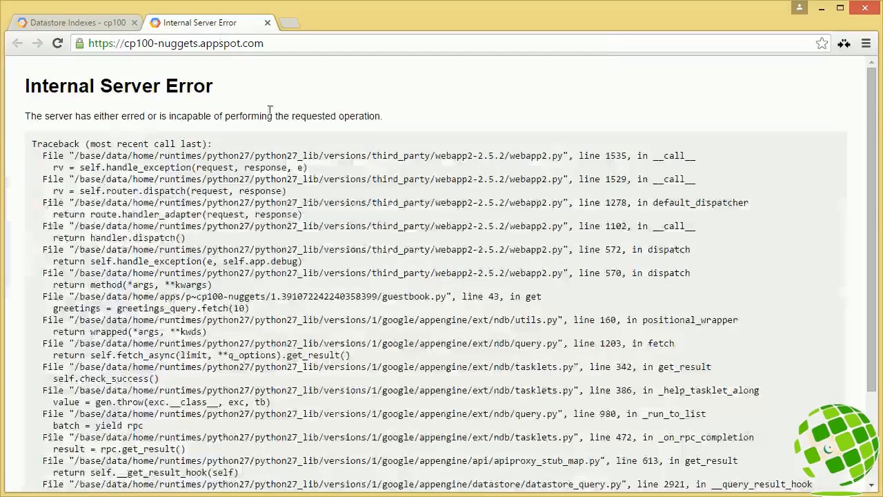
right_click(275, 100)
click(295, 142)
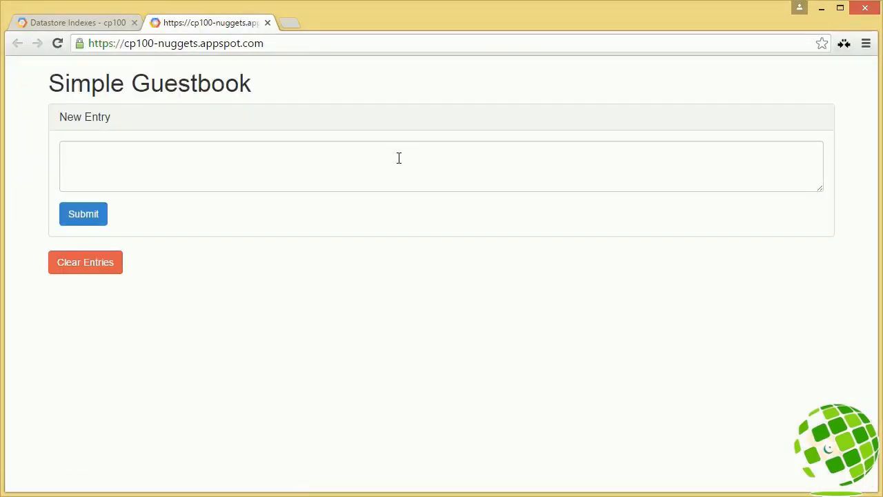
Step: Submit two guestbook entries: "Why hello Cloud Datastore" and "Datastore Rocks!!!"
click(272, 172)
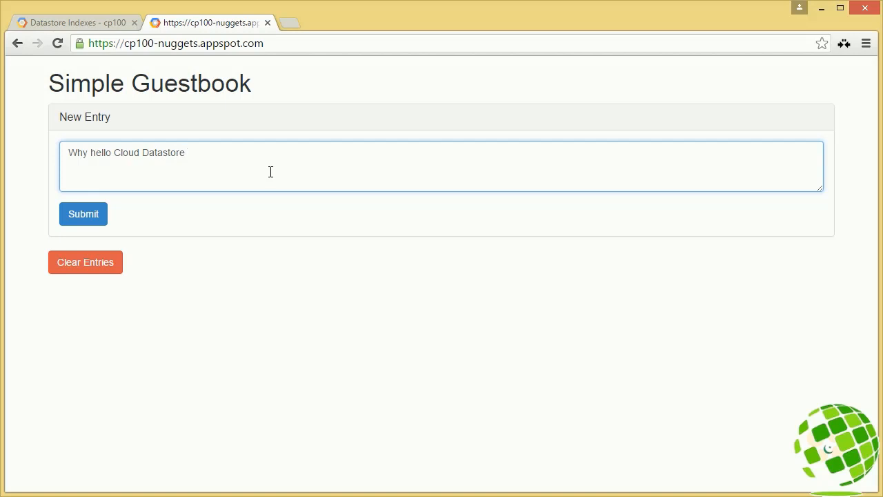
click(100, 219)
click(223, 158)
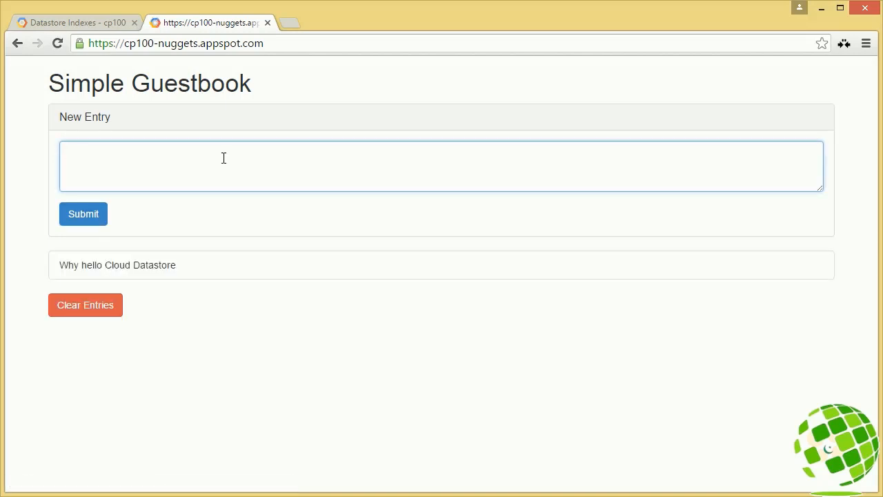
text(Datastore Rocks!!!)
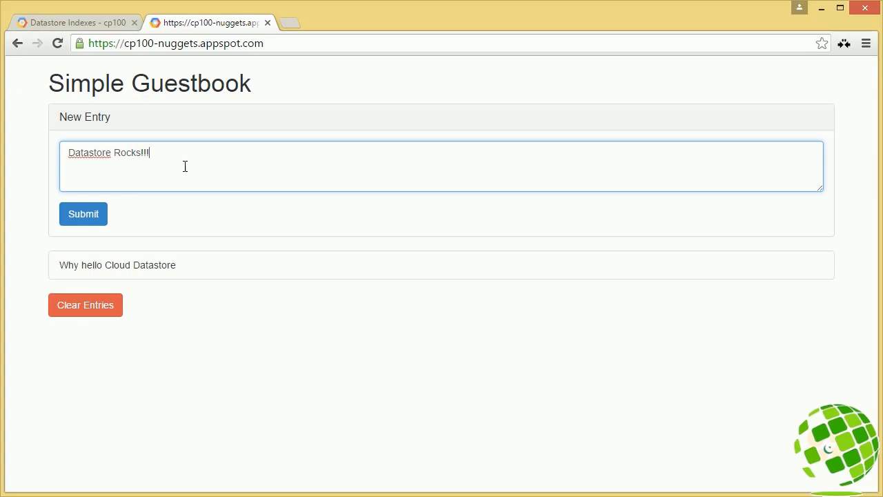
click(92, 216)
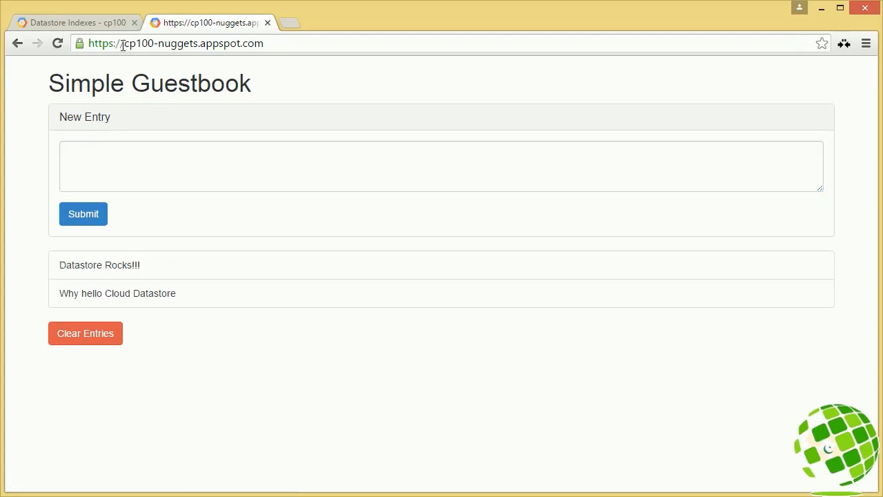
Step: Return to the console, close Cloud Shell, and open and reload the Datastore dashboard
click(78, 23)
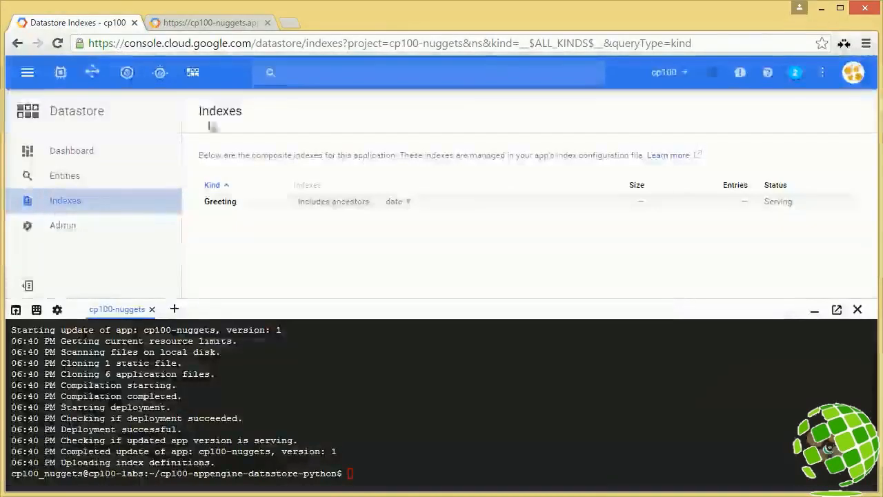
click(857, 309)
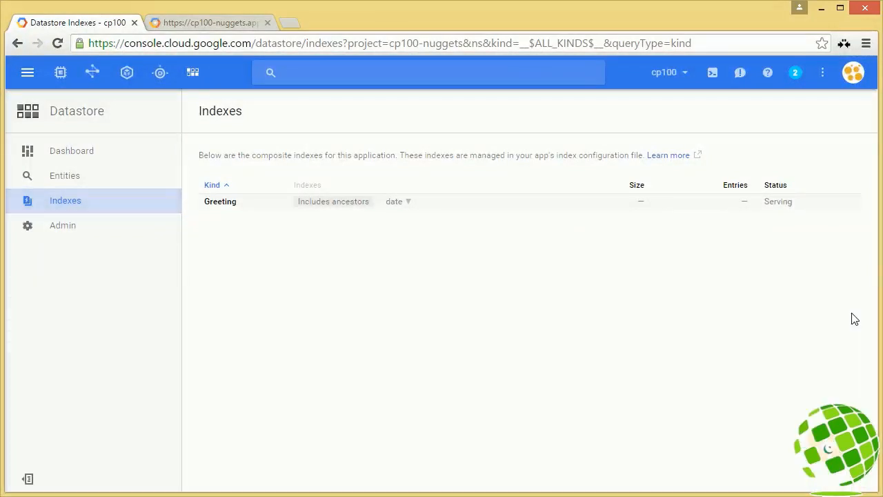
click(78, 158)
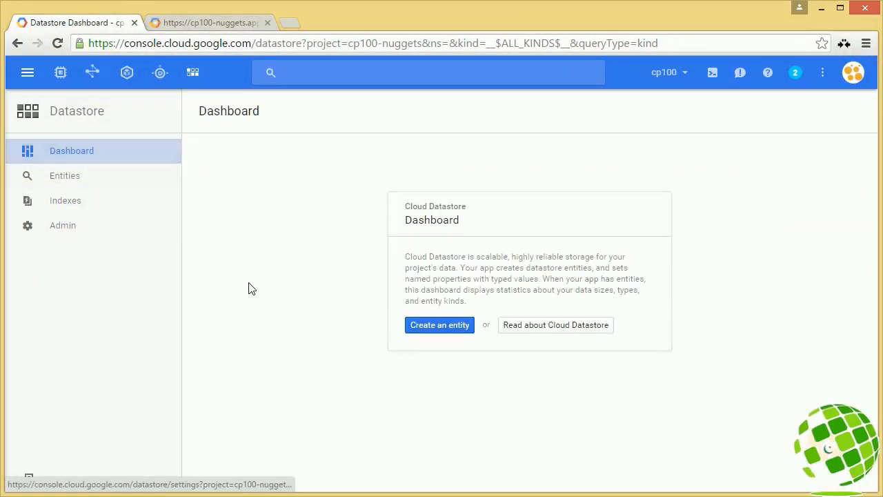
right_click(293, 236)
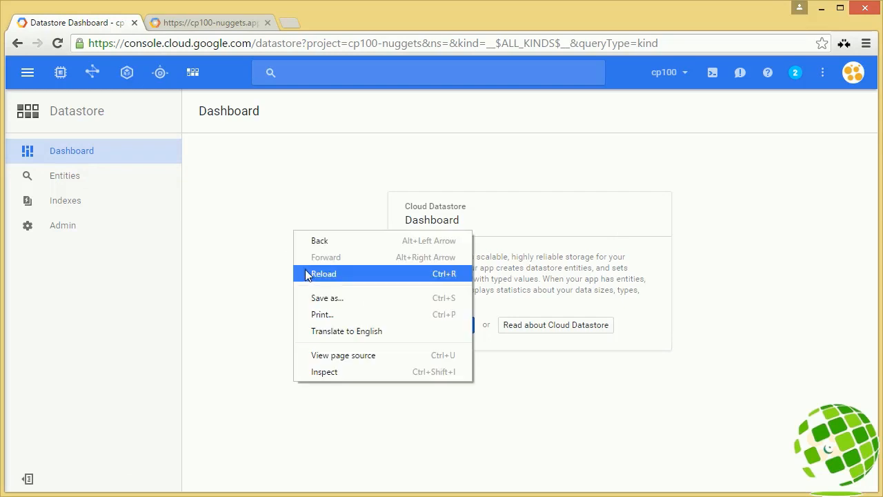
click(308, 274)
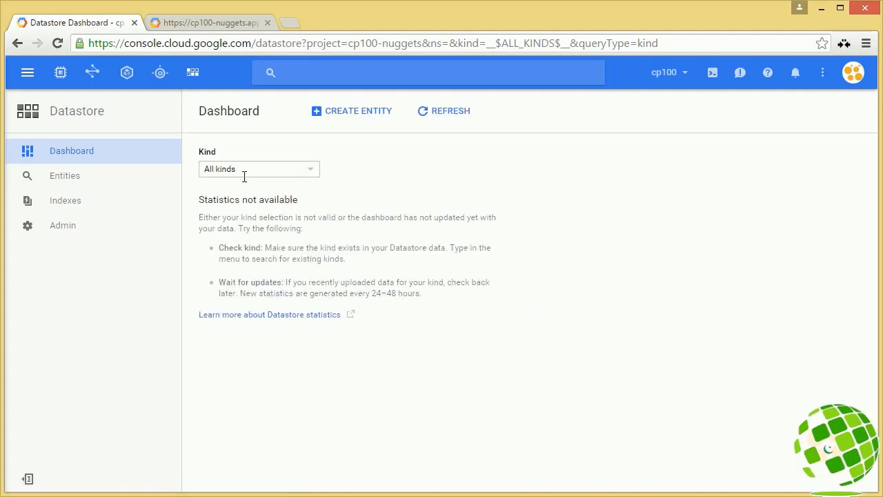
Step: Examine the kinds available on the Datastore dashboard and read the note on when new statistics are generated
click(309, 173)
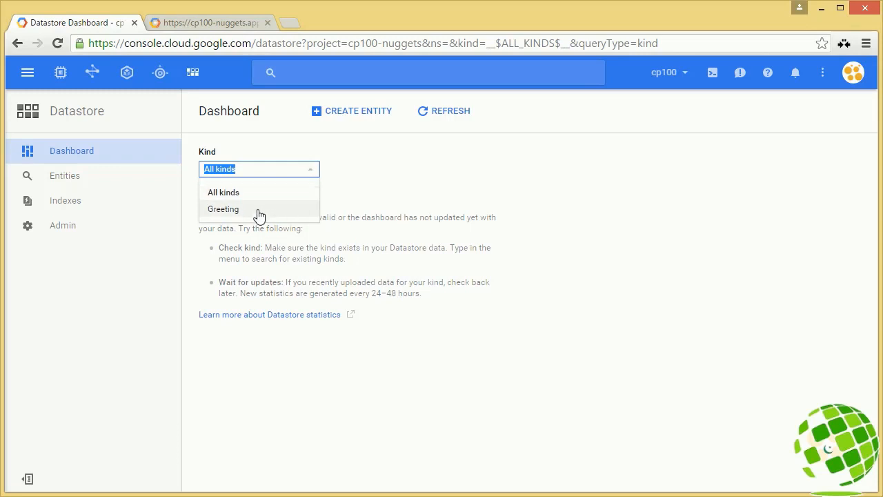
click(396, 176)
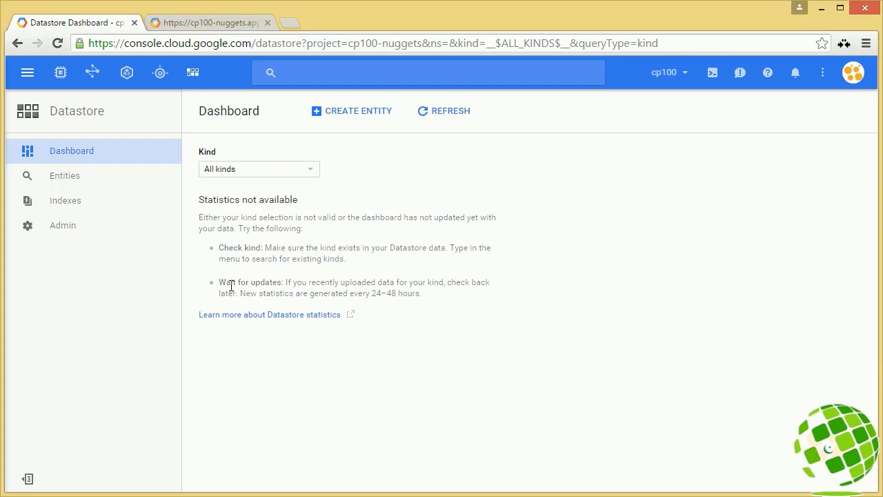
drag(219, 282, 280, 282)
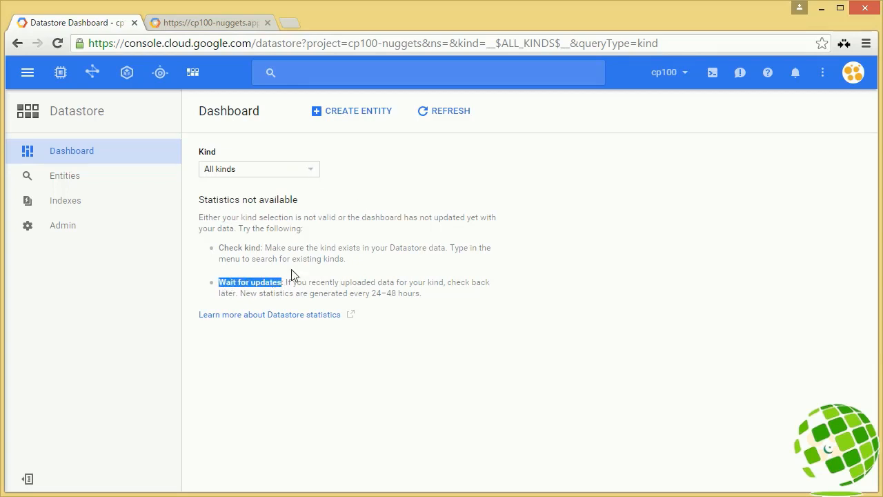
click(300, 285)
drag(283, 295, 426, 301)
click(426, 307)
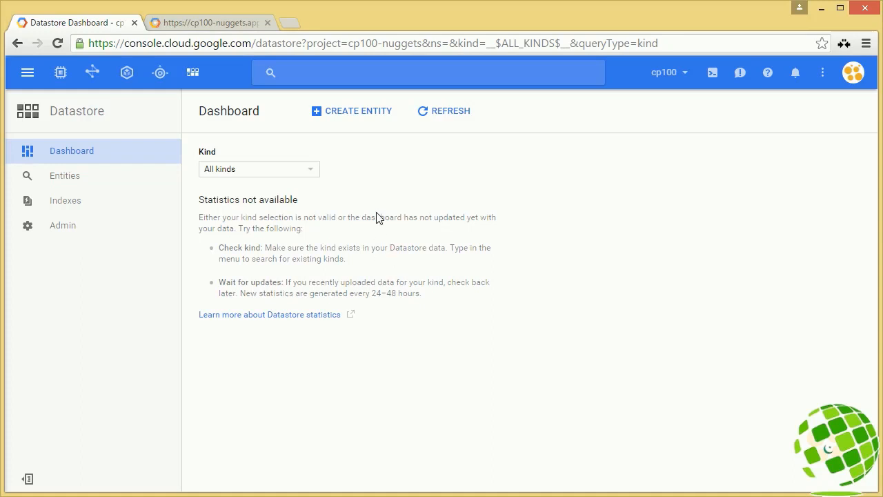
Step: Open the Datastore entities of kind Greeting and look at the properties offered for filtering them
click(89, 181)
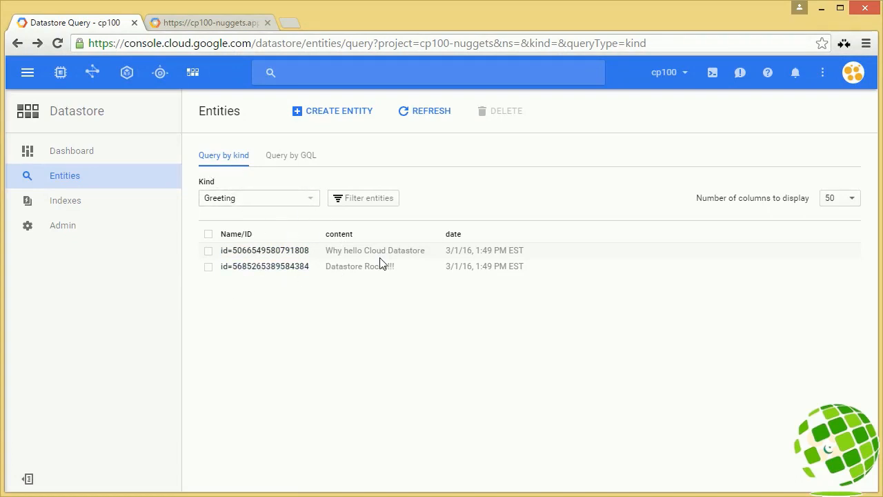
click(366, 200)
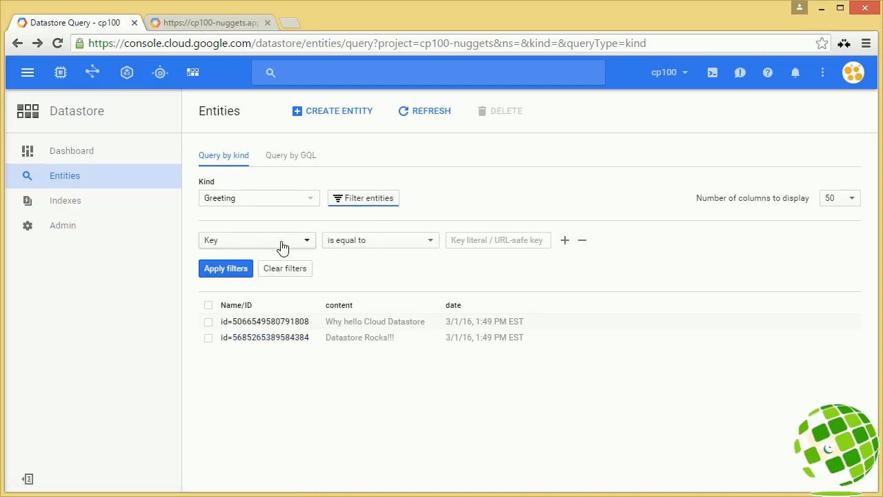
click(281, 243)
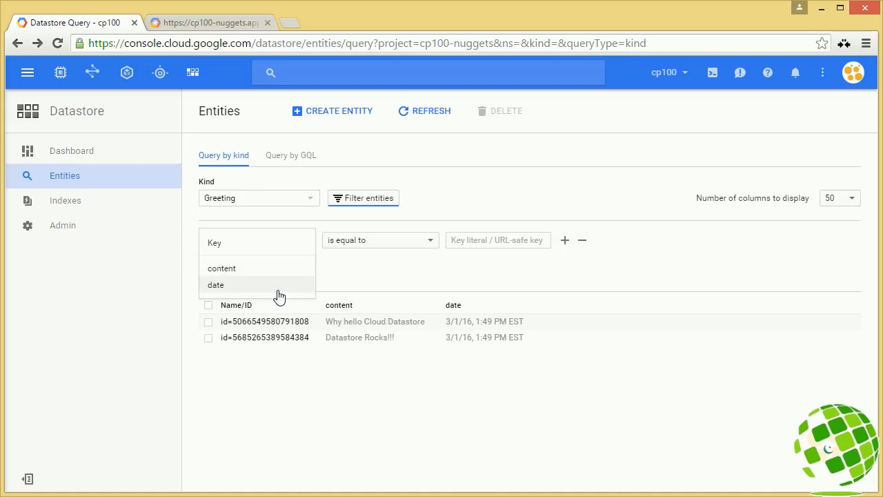
click(362, 285)
click(346, 200)
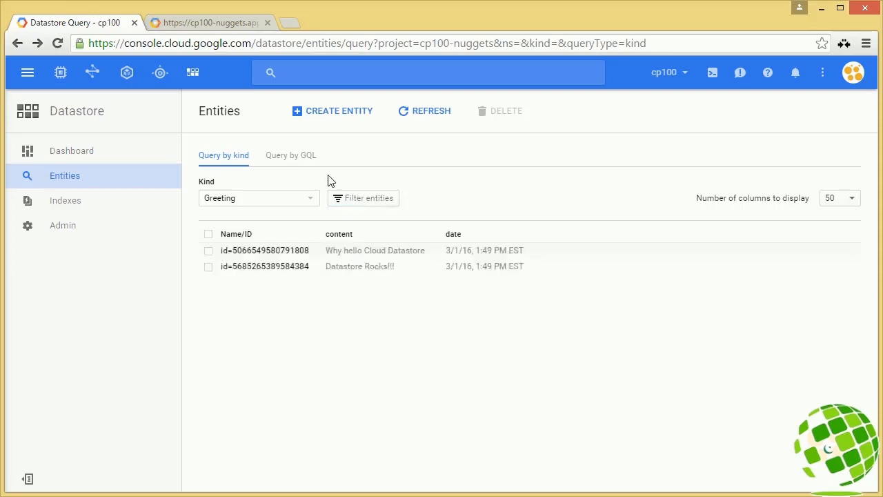
Step: View the GQL query form, and open the "Why hello Cloud Datastore" entity from the query by kind
click(295, 161)
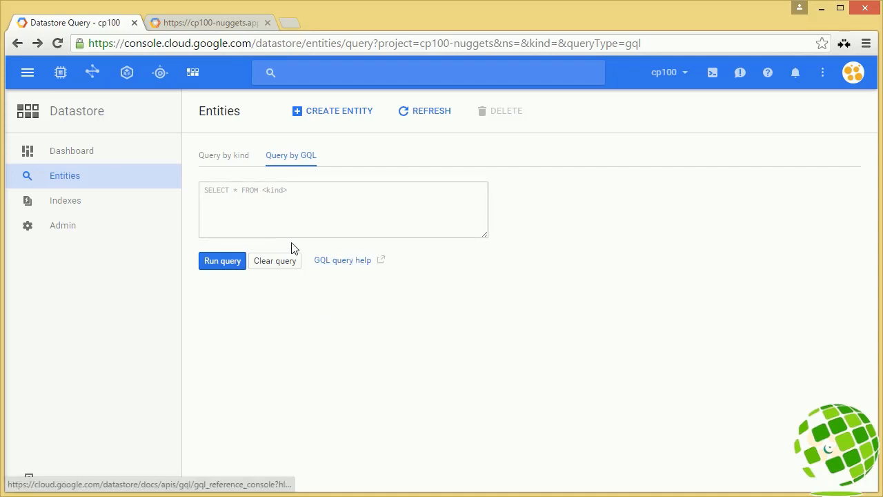
click(235, 166)
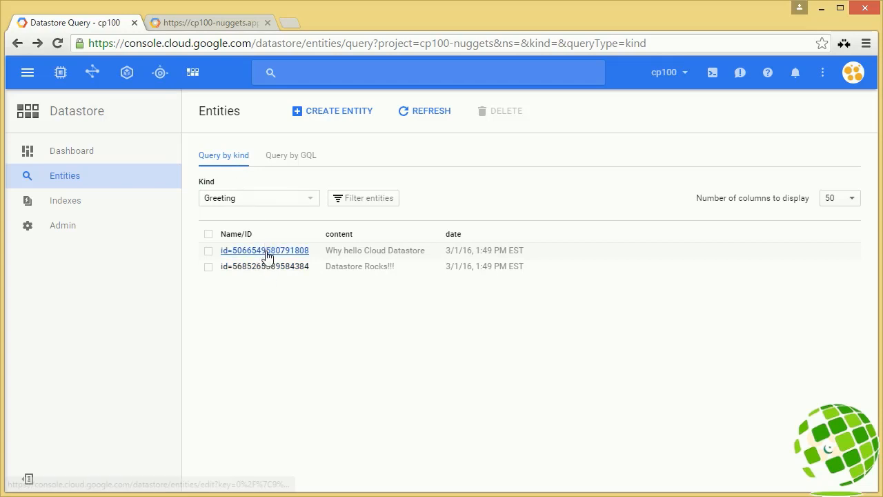
click(268, 253)
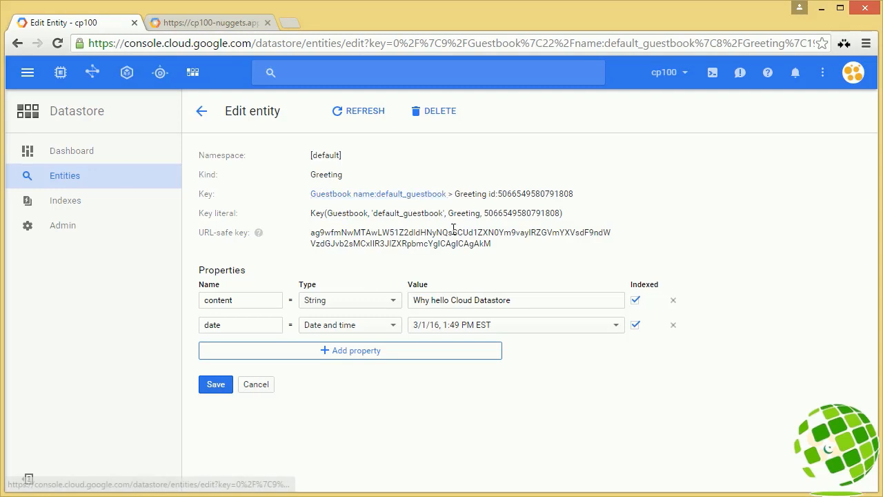
Step: Submit a further entry "sddsfdsf" in the deployed guestbook and check it in the entries list
click(242, 23)
click(121, 172)
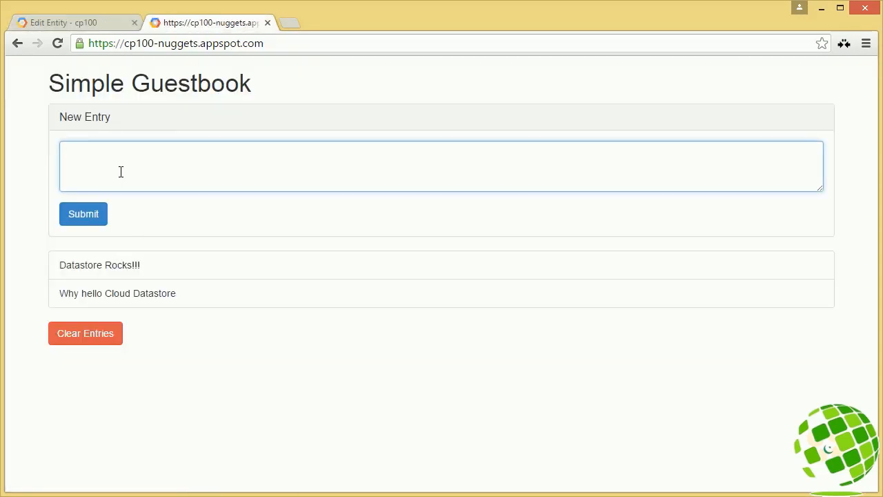
text(sddsfdsf)
click(81, 219)
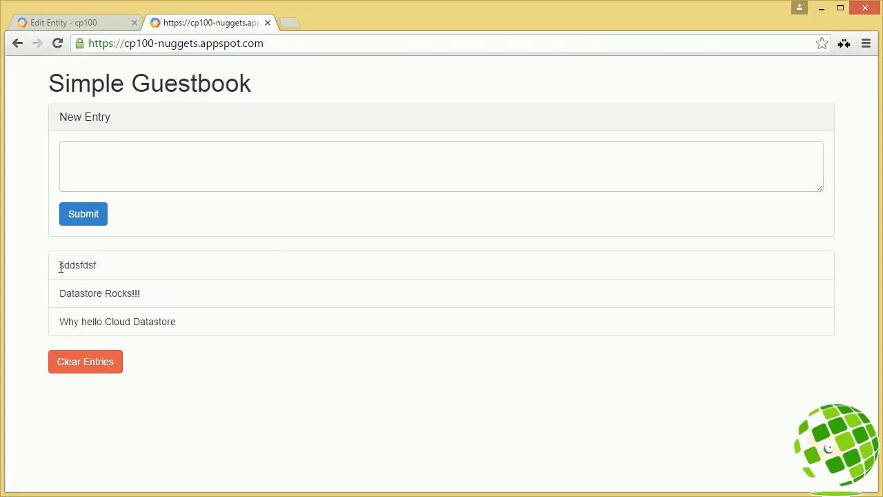
drag(61, 268, 112, 262)
click(133, 265)
drag(104, 270, 59, 274)
click(207, 276)
Step: Return to the entity open in the console and examine its content and date properties
click(90, 22)
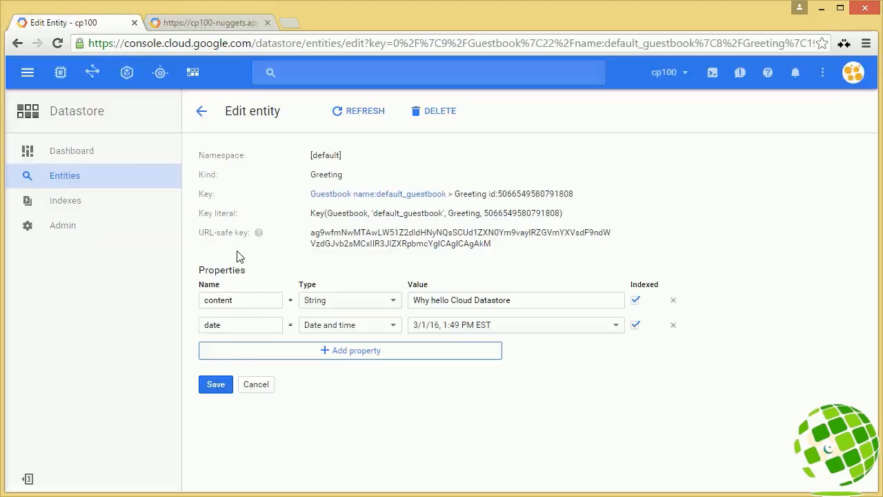
click(238, 298)
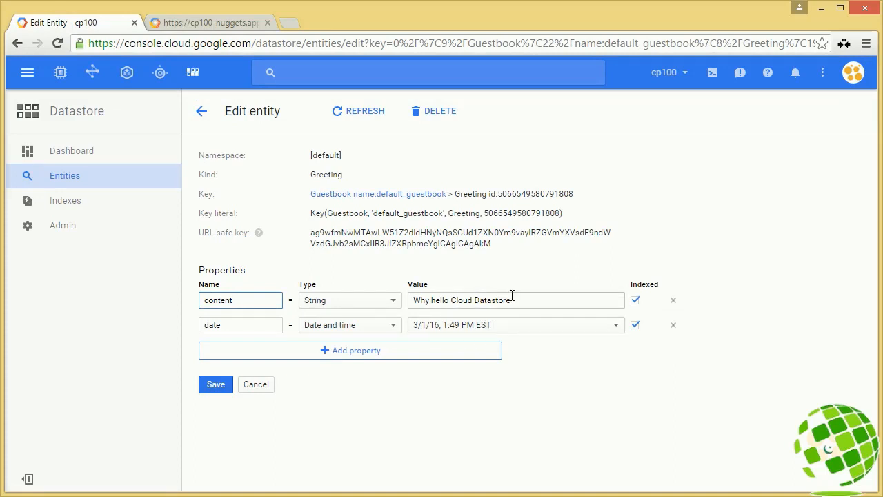
drag(510, 300, 394, 299)
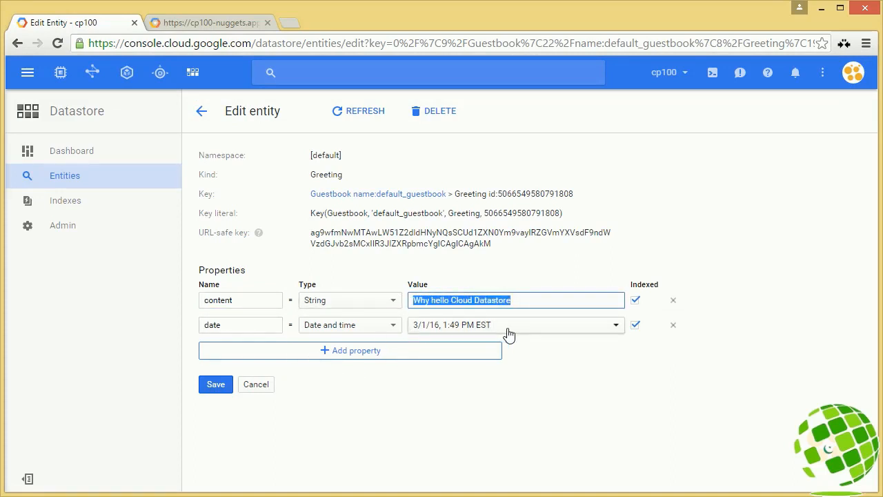
click(631, 311)
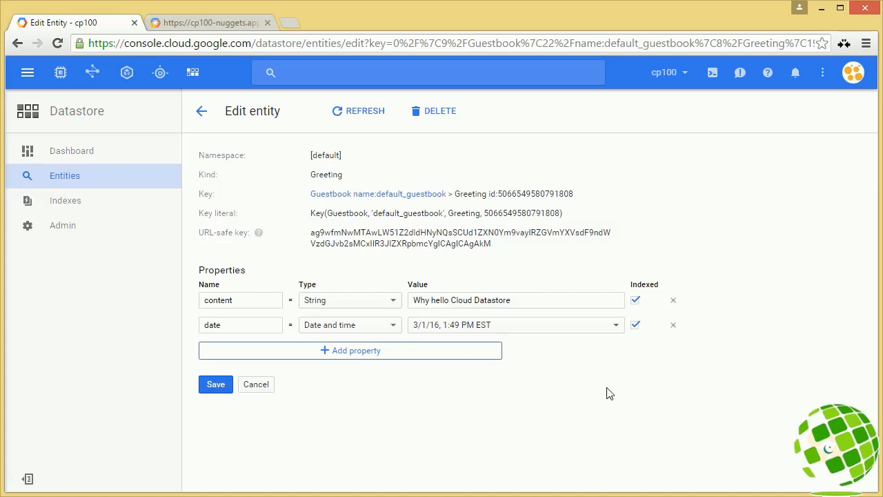
Step: Go back to the Greeting entities to check for the new entry, and open the Datastore Admin settings
click(203, 113)
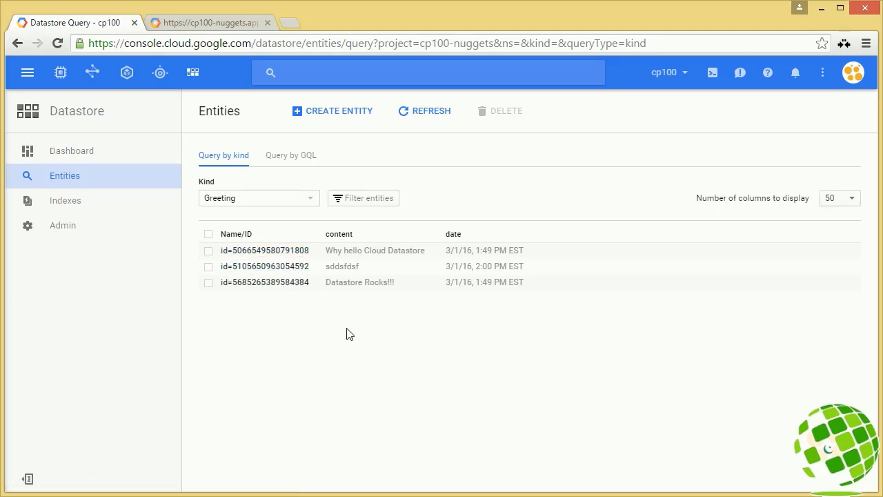
click(41, 226)
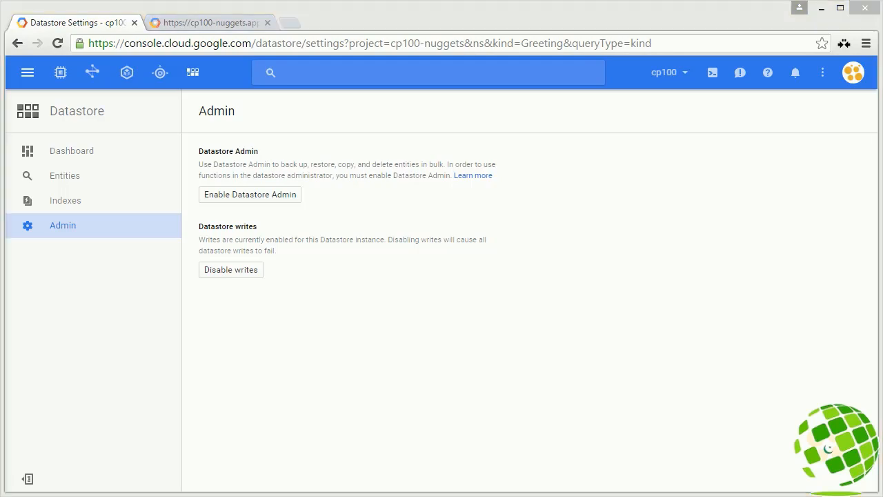
Step: Switch to Sublime Text and examine the entries loop in index.html, highlighting ".content" in the list item
key(alt+Tab)
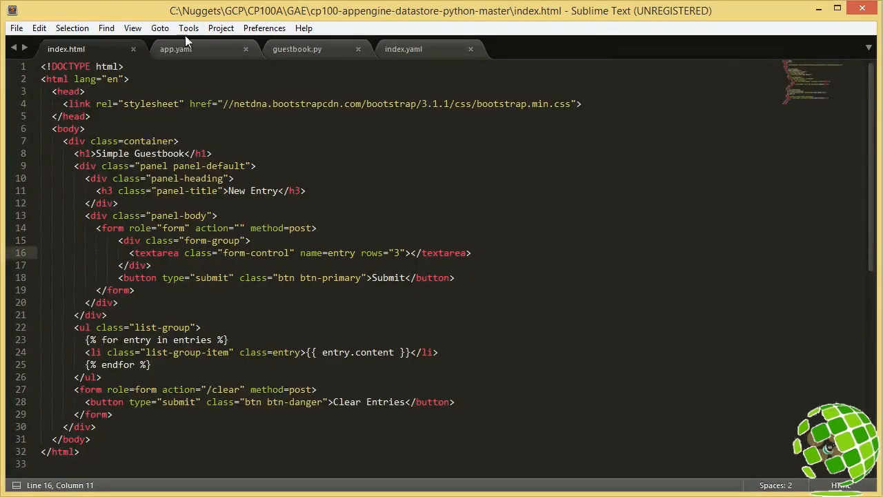
click(178, 437)
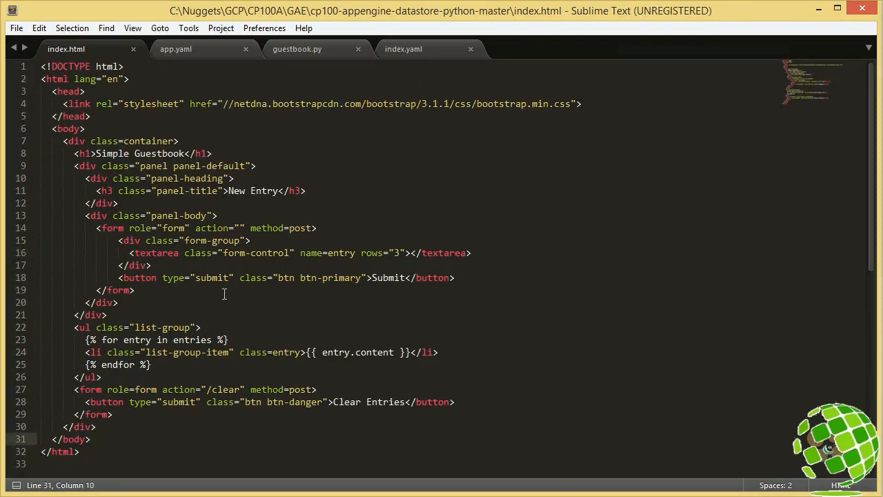
drag(350, 353, 394, 352)
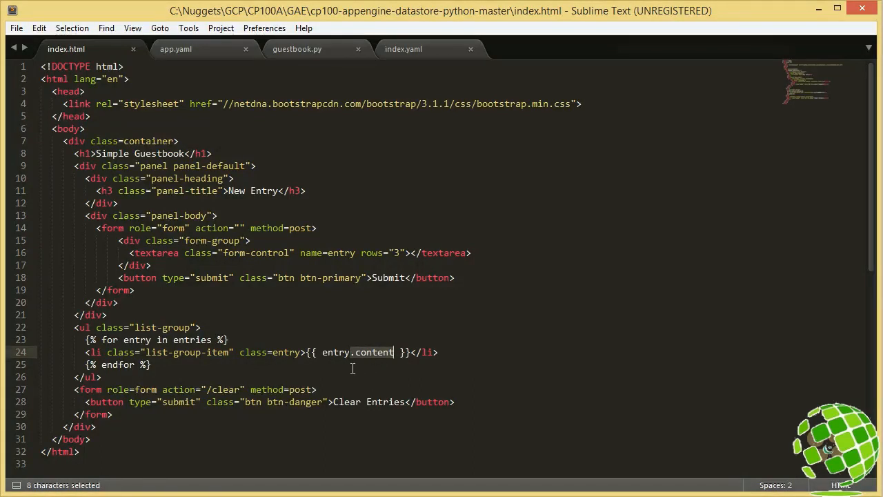
Step: Look at app.yaml, and examine the import statements in guestbook.py, highlighting the ndb import
click(189, 48)
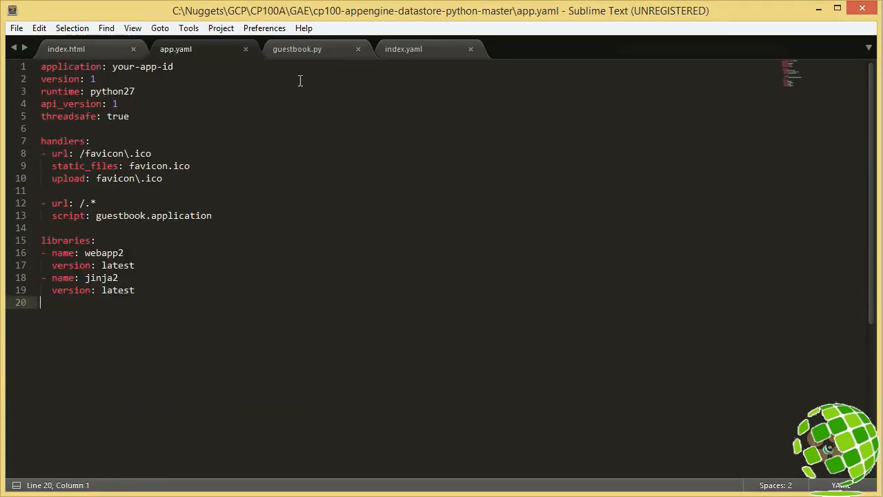
click(304, 49)
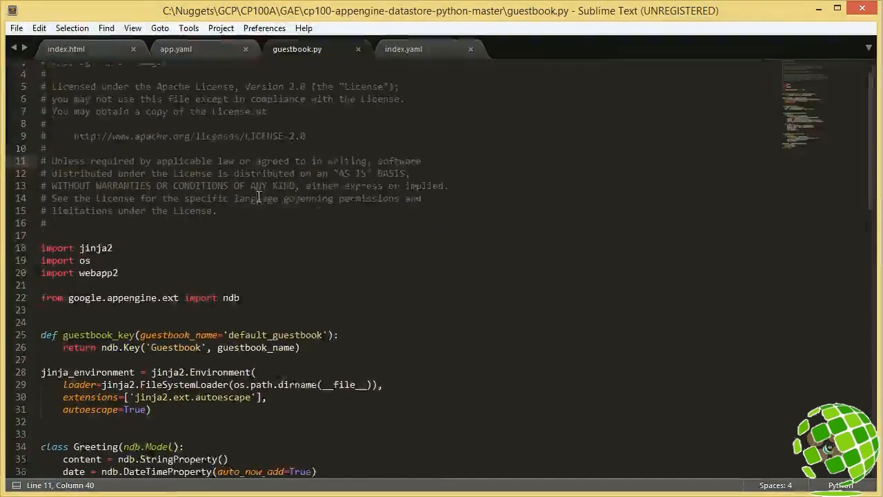
scroll(259, 198, down, 2)
drag(118, 192, 41, 153)
drag(255, 217, 225, 223)
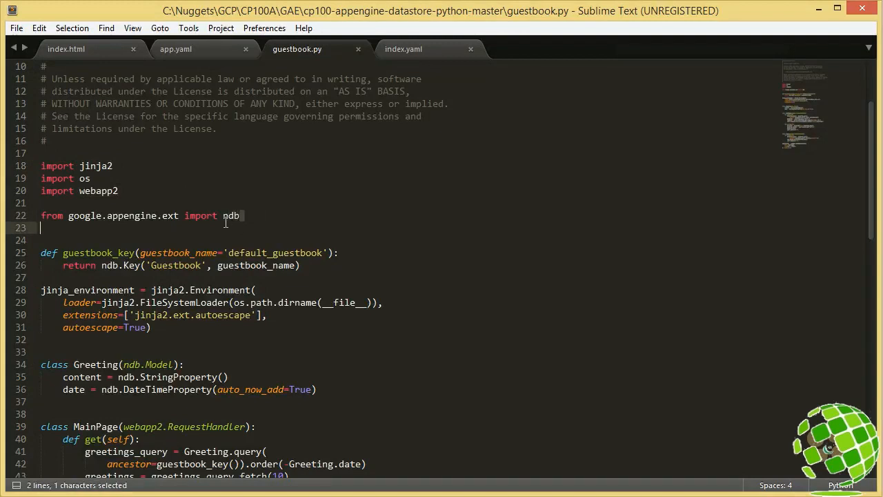
double_click(230, 216)
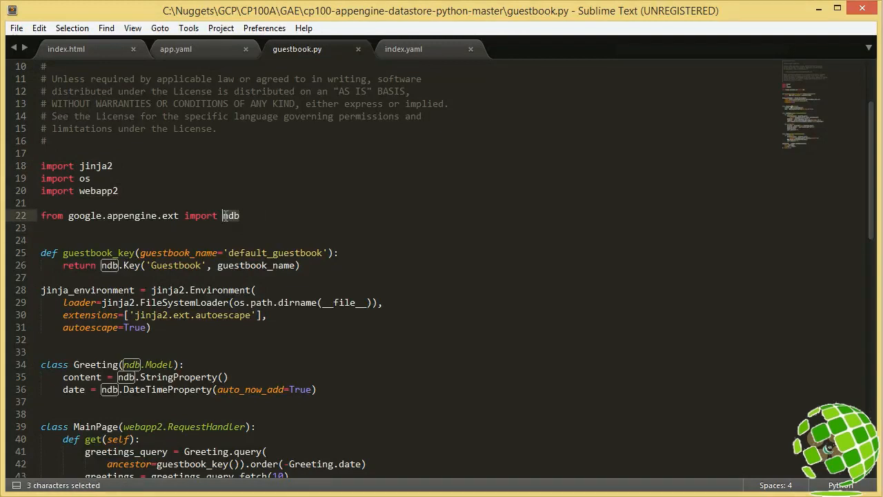
click(300, 366)
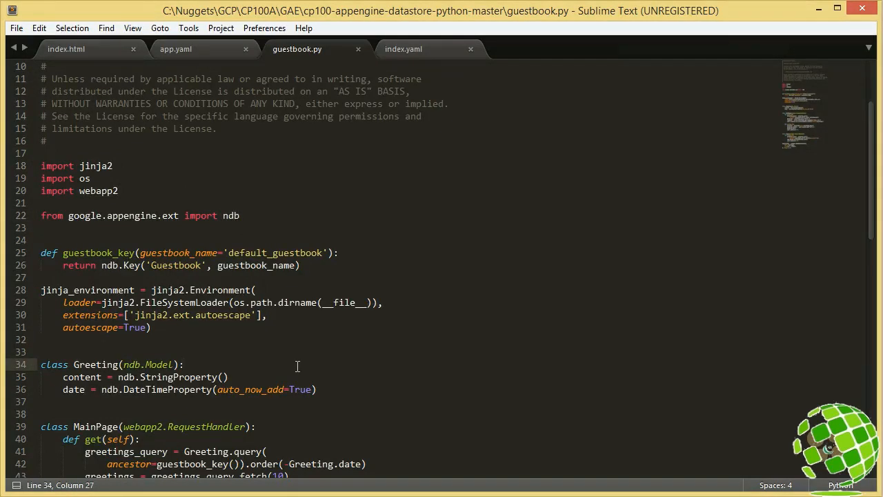
Step: Examine the guestbook_key function and the jinja_environment definition in guestbook.py, highlighting each block
middle_click(298, 367)
scroll(298, 366, down, 4)
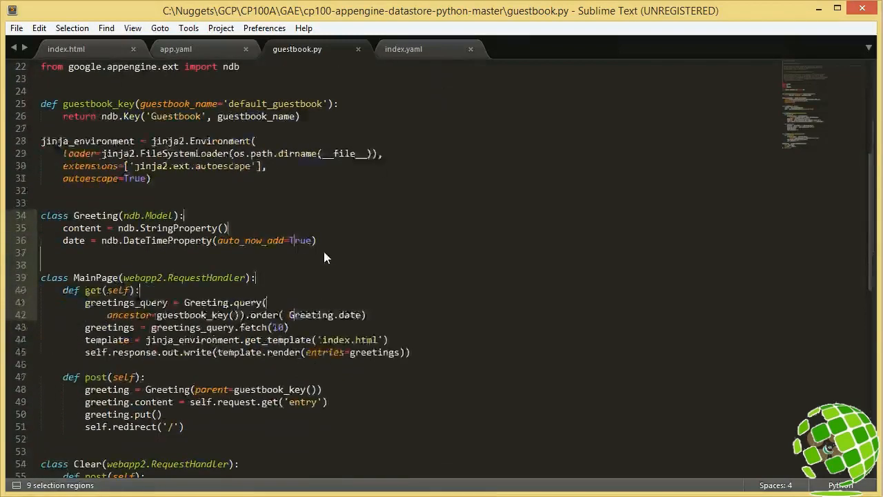
drag(301, 116, 40, 103)
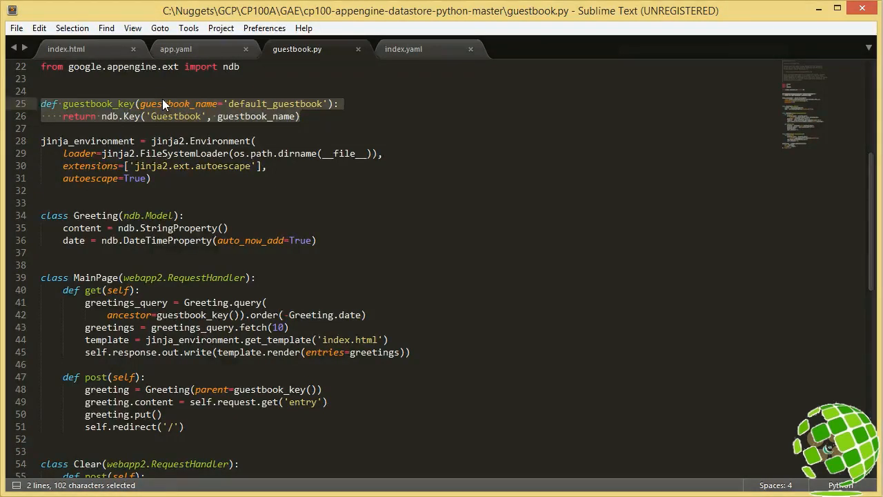
drag(167, 182, 40, 141)
click(116, 253)
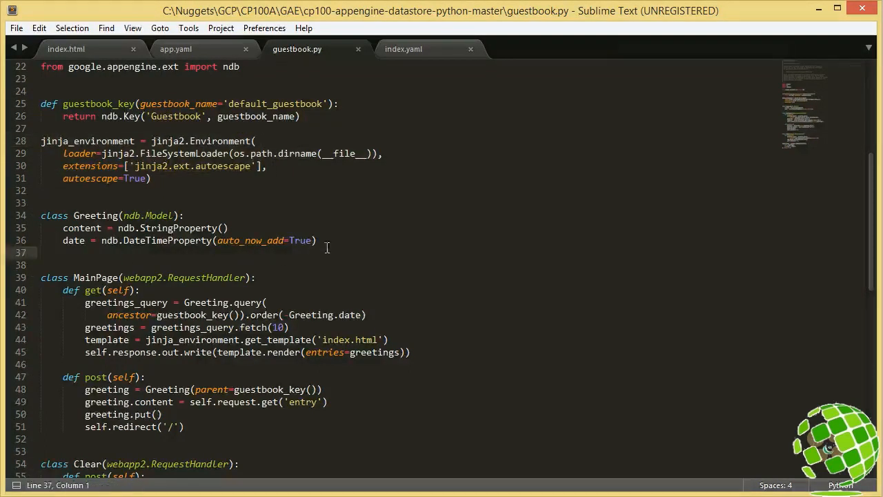
Step: Examine the Greeting model class in guestbook.py, including its name and its content and date properties
drag(327, 245, 32, 217)
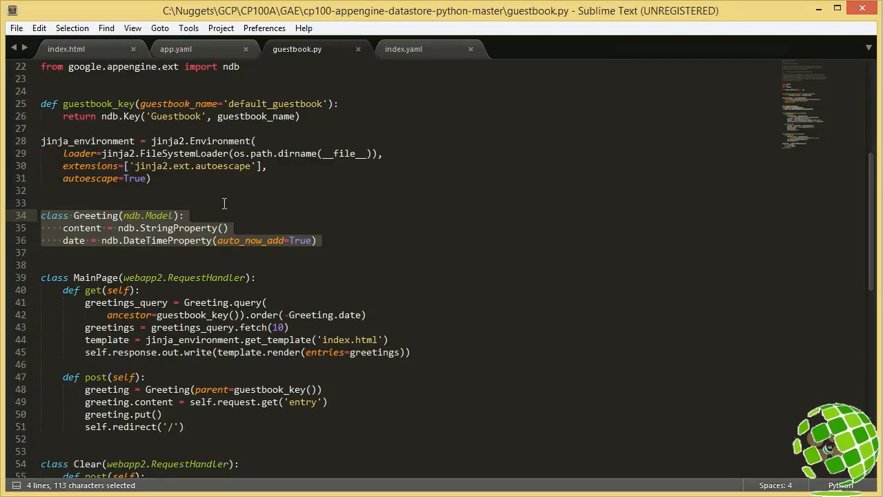
click(224, 204)
double_click(108, 216)
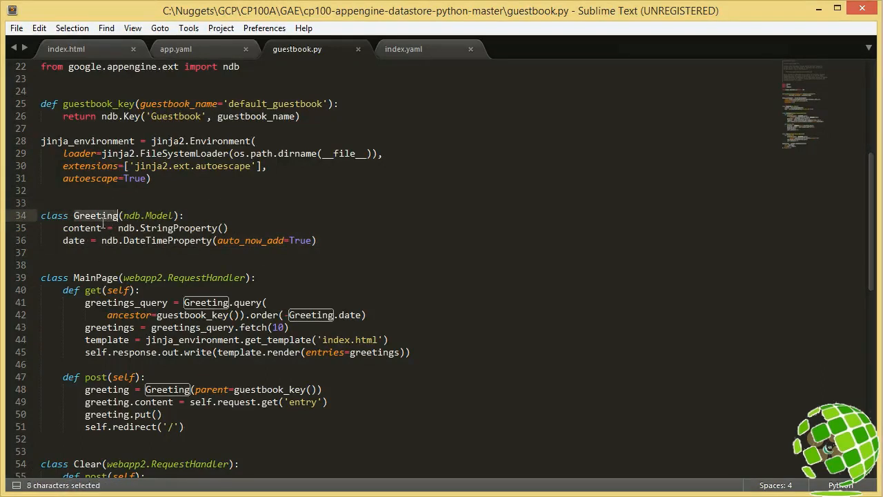
click(95, 228)
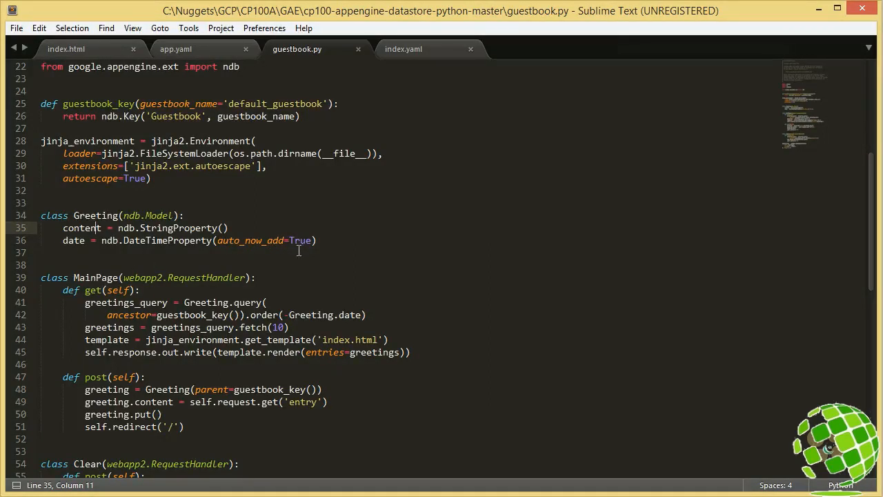
click(342, 240)
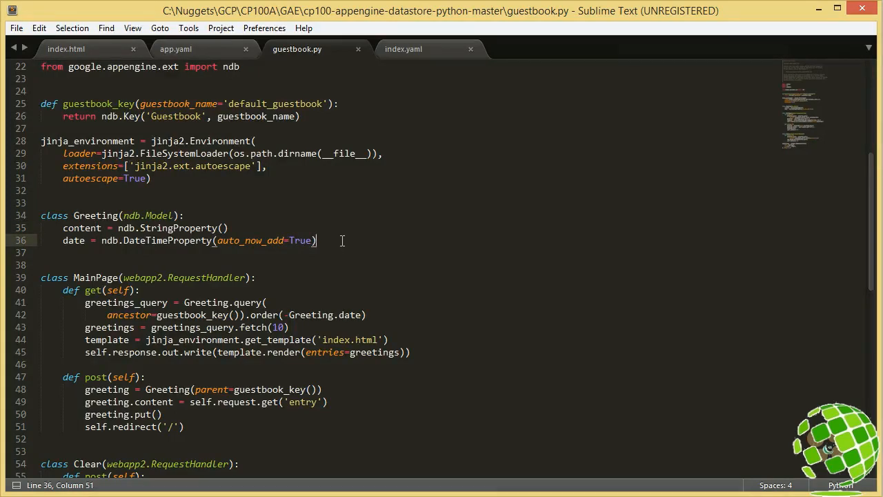
Step: Examine the get and post handlers of the MainPage class, highlighting the body of get
middle_click(356, 378)
scroll(356, 378, down, 5)
scroll(354, 379, up, 1)
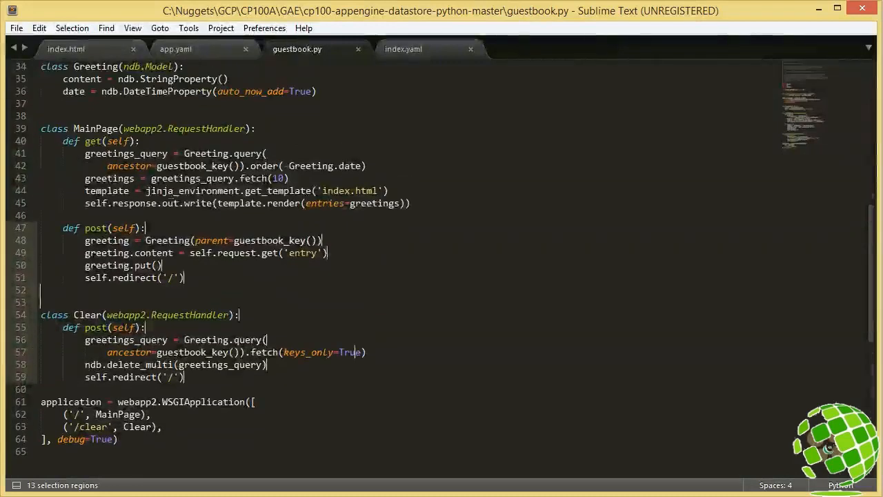
drag(428, 203, 19, 142)
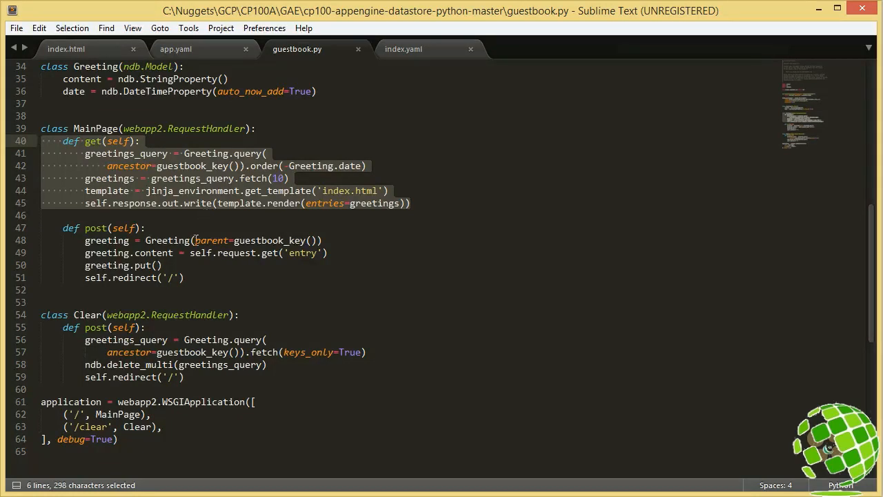
drag(196, 278, 91, 282)
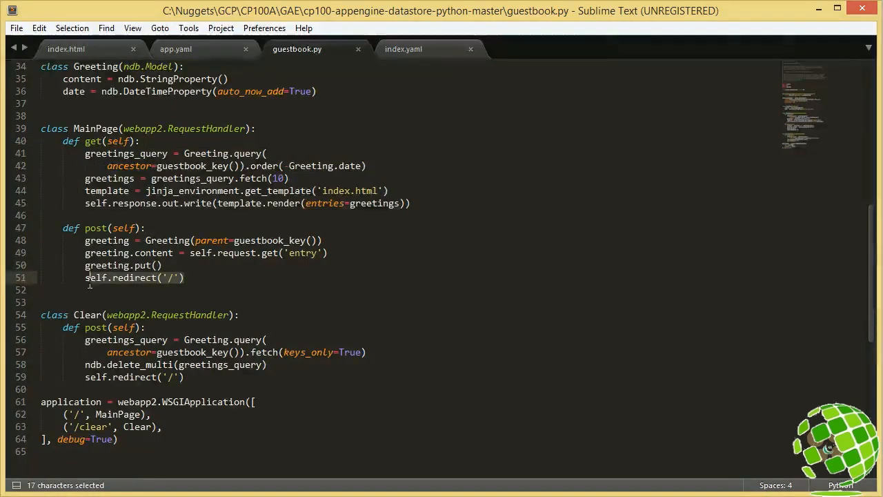
drag(417, 204, 39, 156)
click(113, 154)
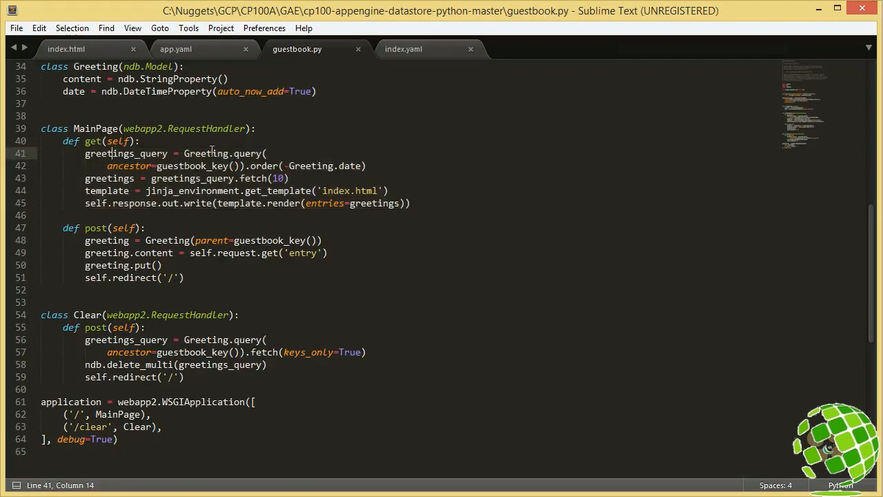
Step: Examine the greetings_query statement, highlighting its guestbook_key() ancestor and the order call on the greeting date
drag(367, 166, 35, 152)
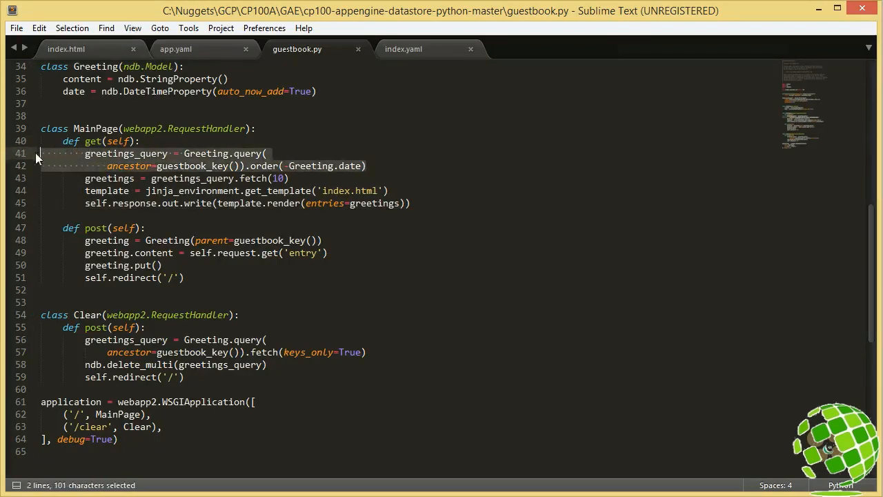
click(154, 169)
drag(156, 169, 239, 169)
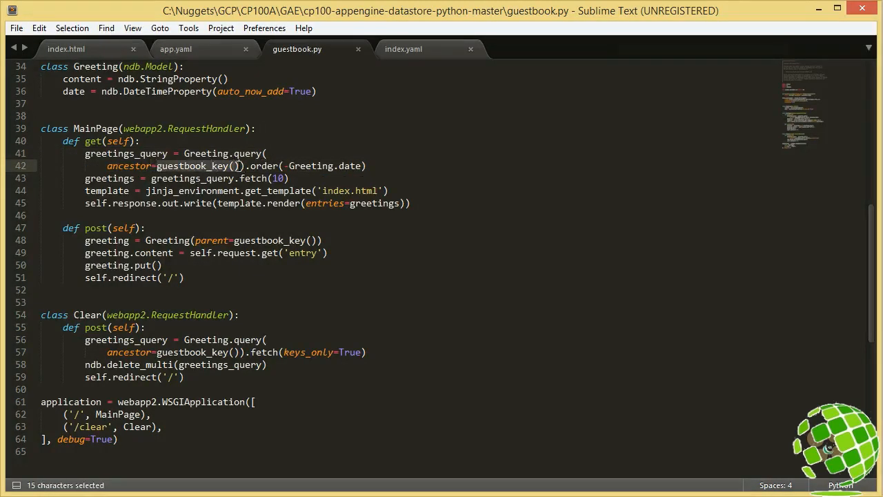
double_click(272, 167)
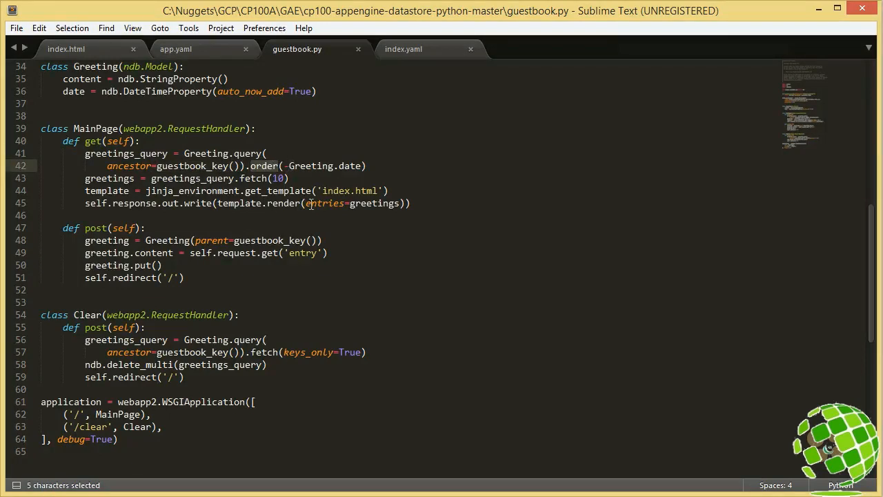
click(363, 167)
Step: Open index.yaml and examine the Greeting index definition, highlighting its ancestor, property name and direction values
click(407, 52)
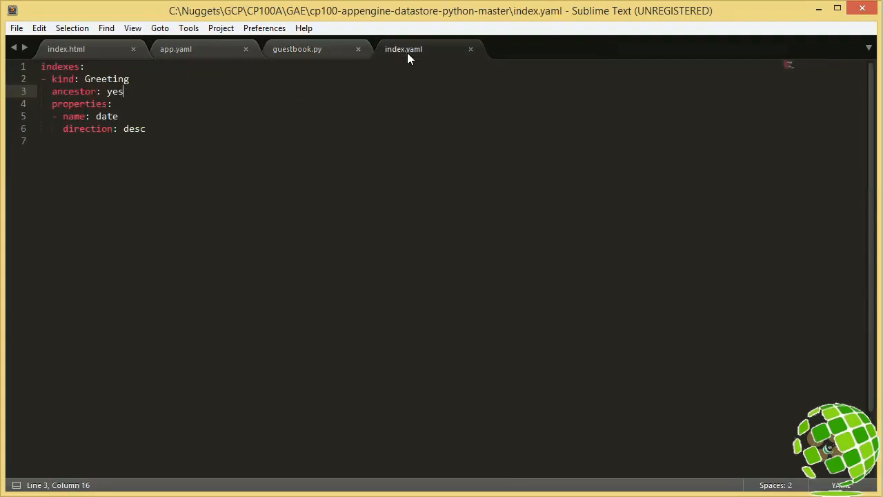
drag(129, 81, 106, 91)
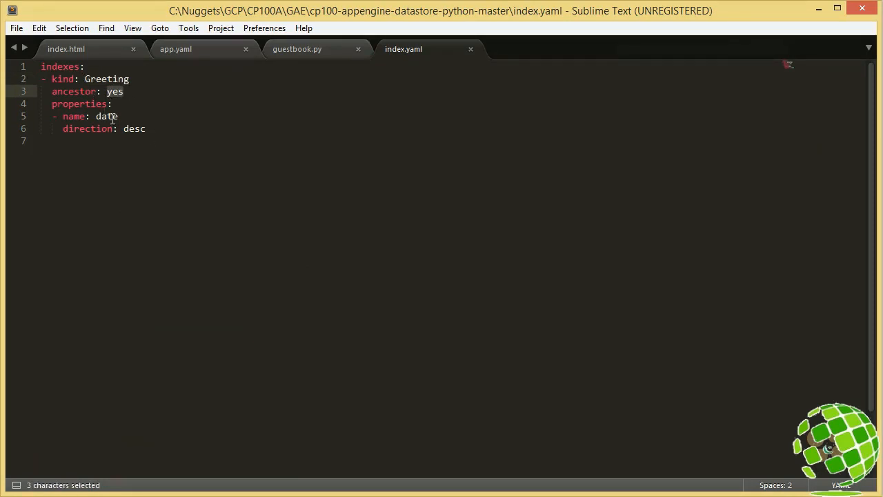
drag(119, 117, 96, 117)
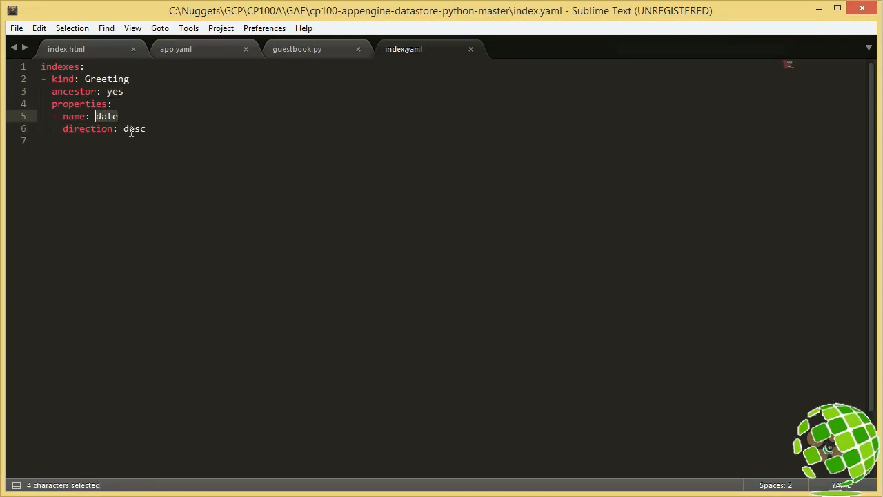
drag(147, 130, 124, 136)
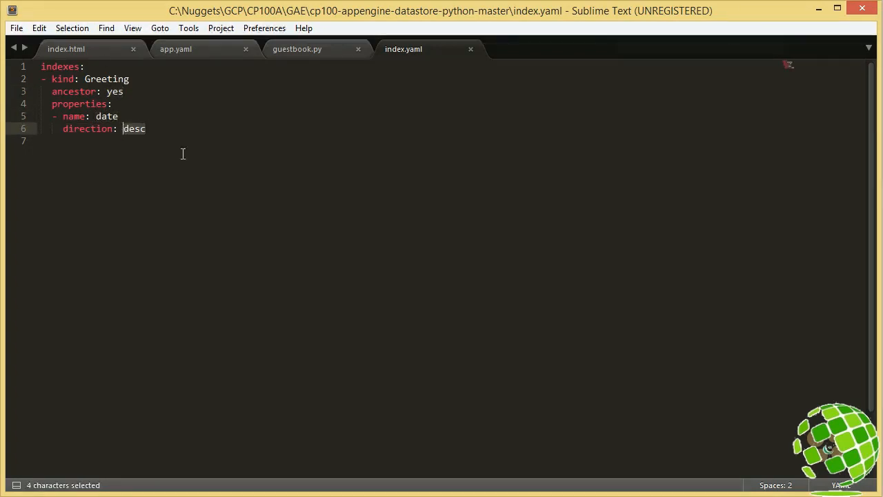
click(161, 127)
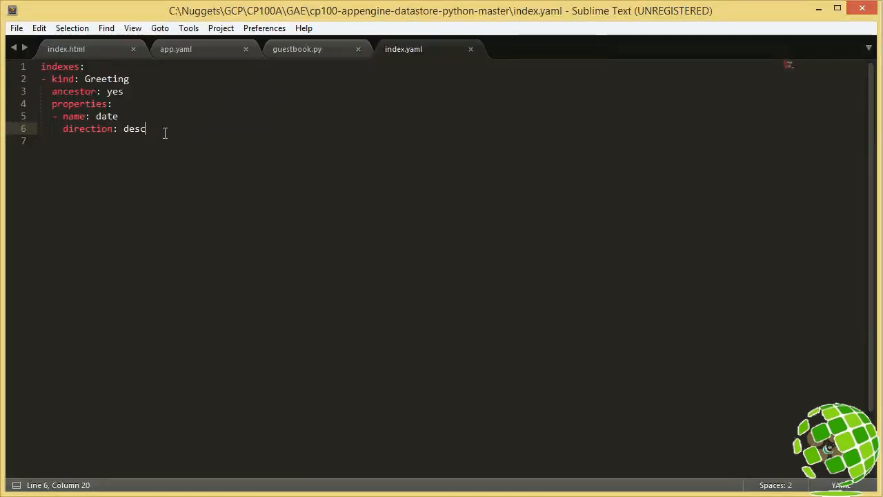
Step: Return to guestbook.py and examine how greetings_query.fetch(10) fills the greetings variable rendered by the index.html template
click(294, 50)
drag(297, 178, 151, 179)
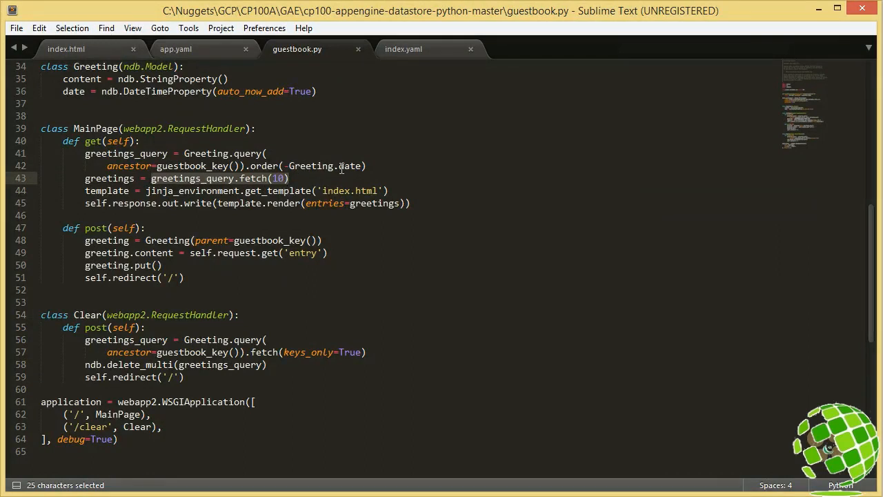
double_click(127, 179)
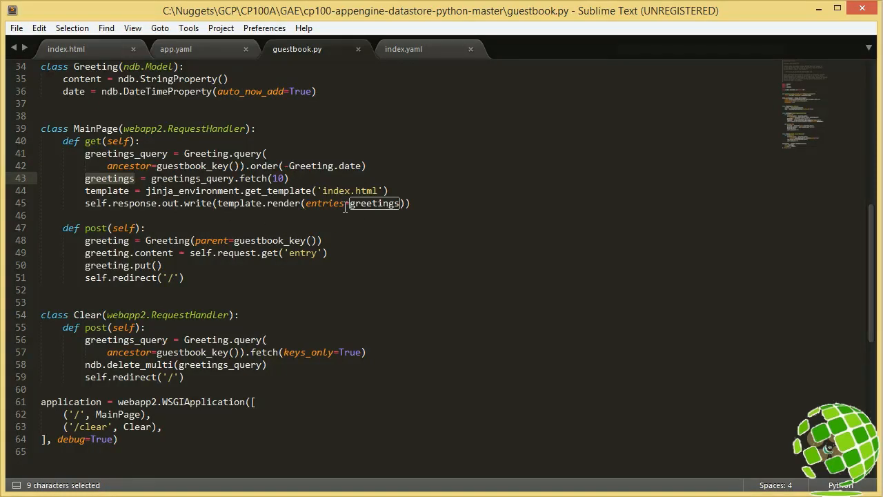
click(428, 201)
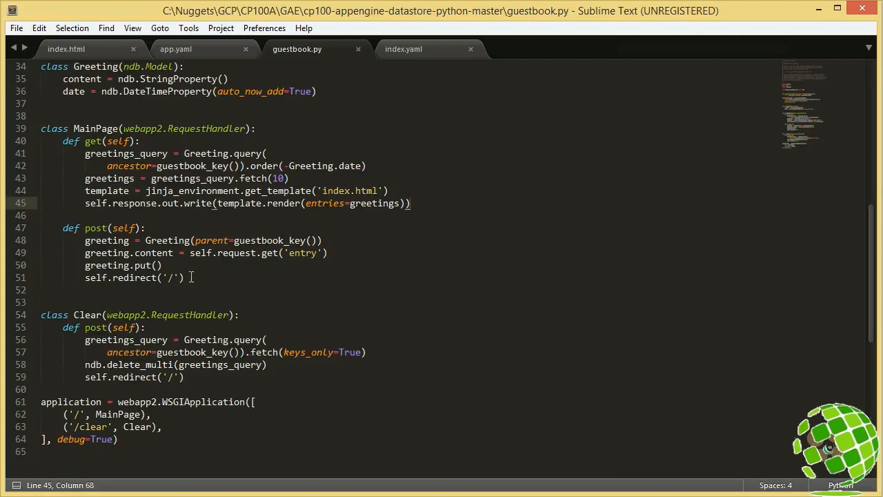
Step: Examine the MainPage post handler, highlighting the Greeting creation line, the content property and the 'entry' request field
click(191, 276)
double_click(123, 243)
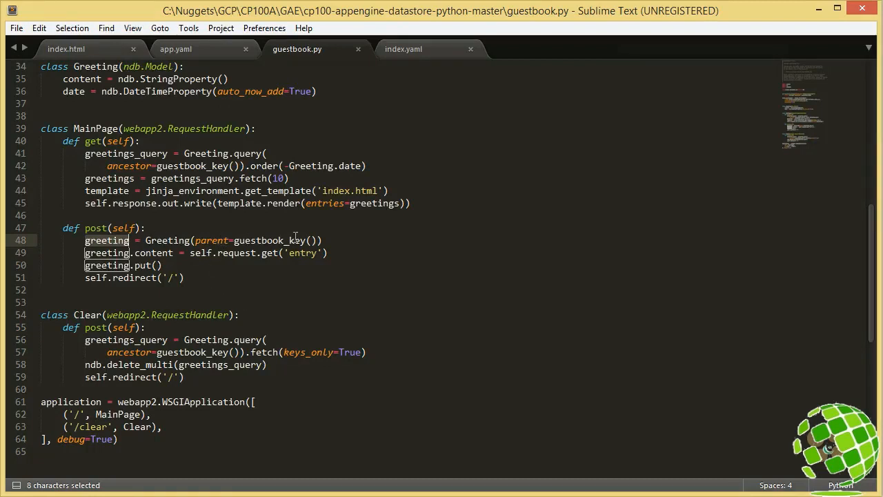
drag(321, 240, 85, 240)
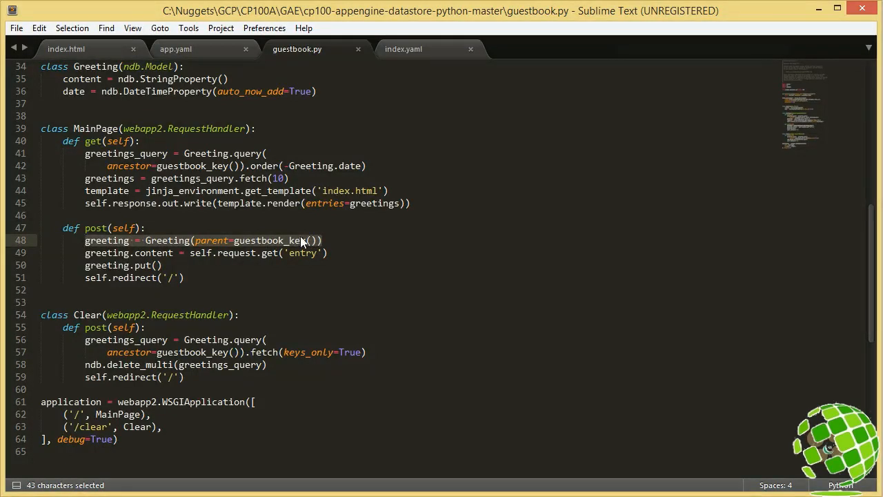
click(241, 274)
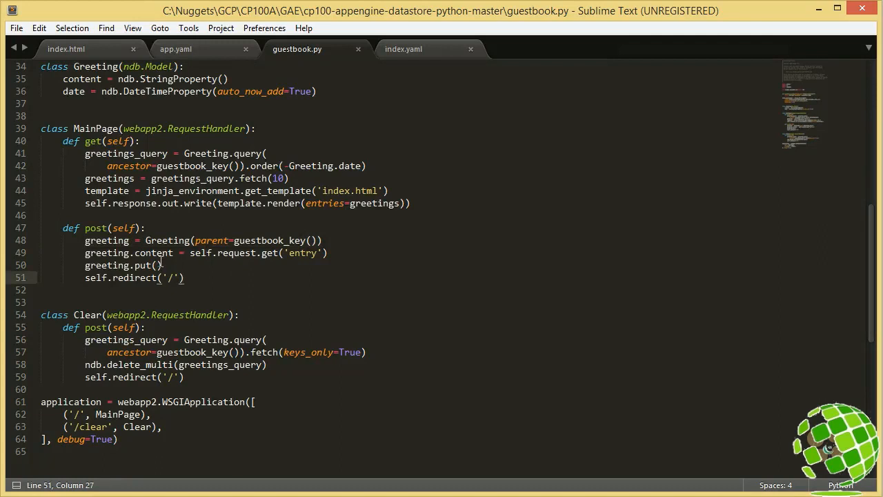
double_click(161, 253)
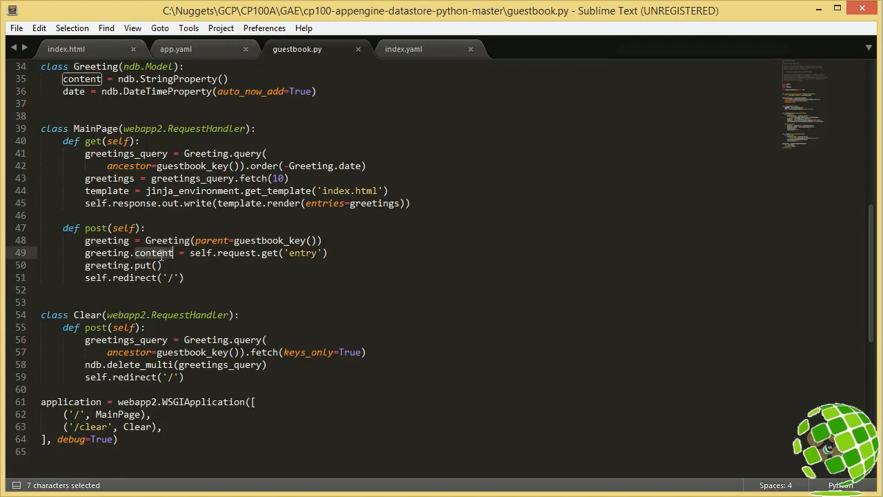
double_click(304, 254)
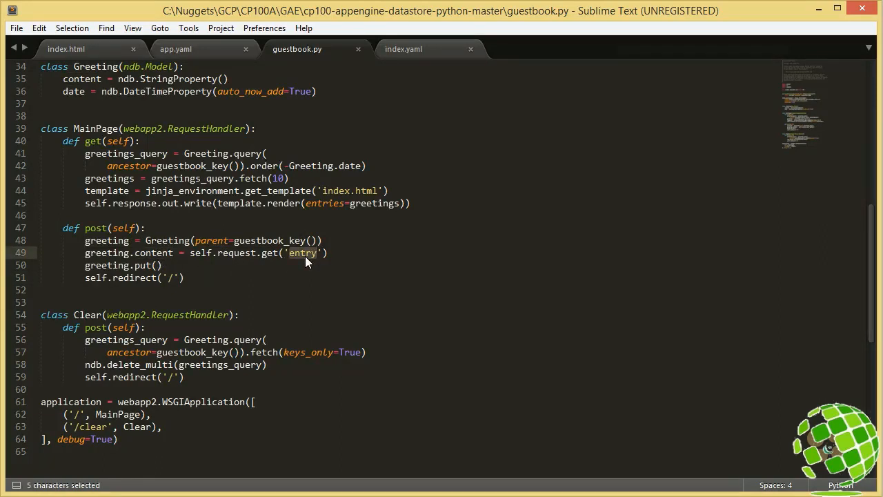
Step: Examine the greeting.put() call in the MainPage post handler, highlighting it, and relate the redirect to the get handler's template line
click(171, 267)
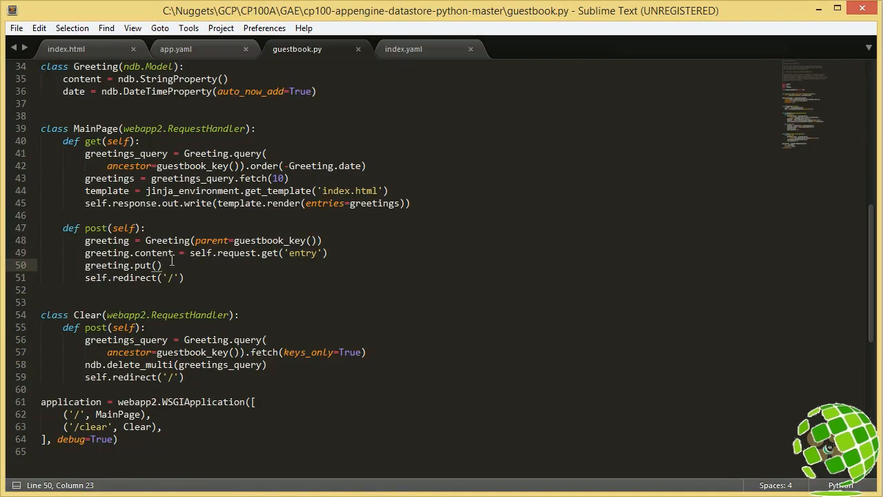
drag(164, 267, 91, 269)
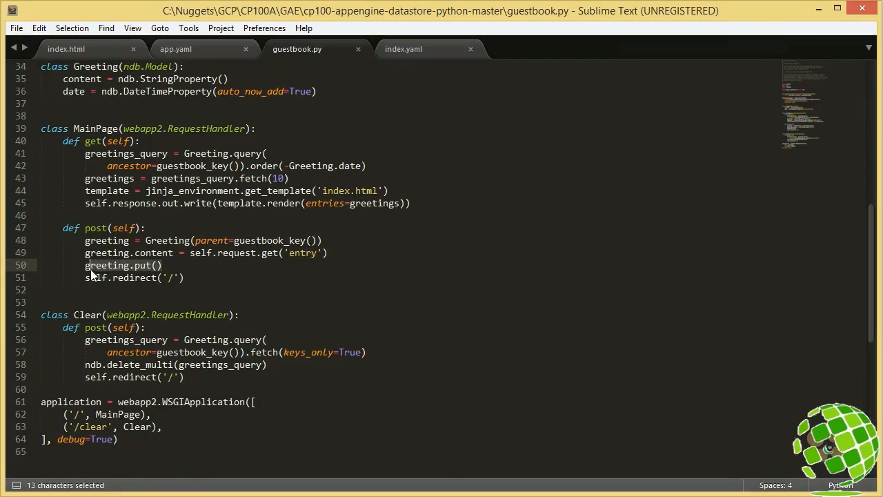
click(185, 262)
click(132, 189)
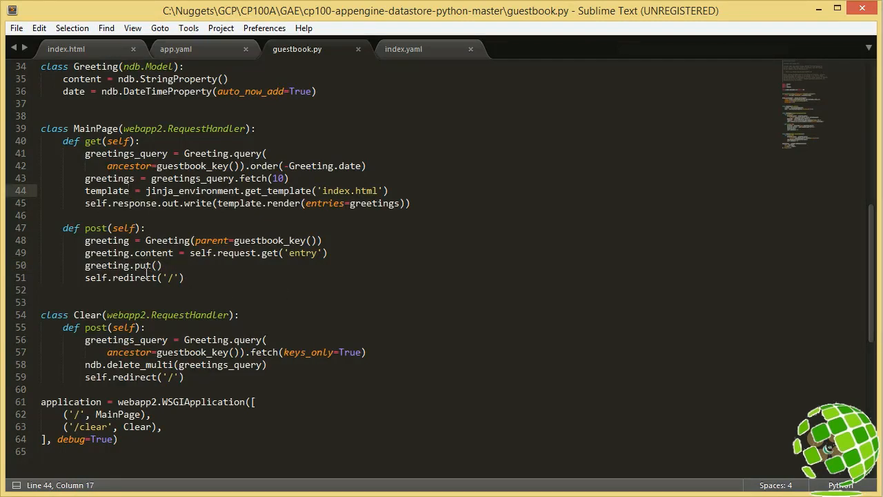
Step: Relate the guestbook page's Clear Entries button to the Clear handler in guestbook.py, highlighting keys_only and the greetings_query passed to ndb.delete_multi
click(160, 329)
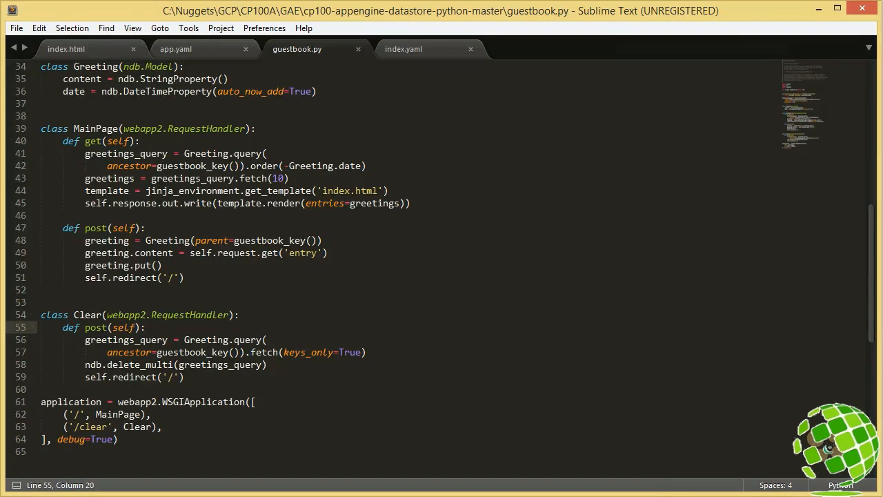
key(alt+Tab)
click(194, 28)
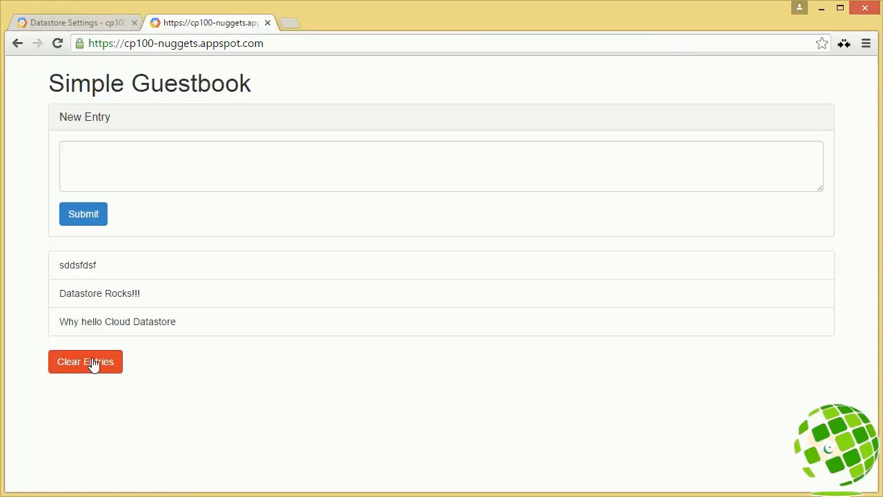
key(alt+Tab)
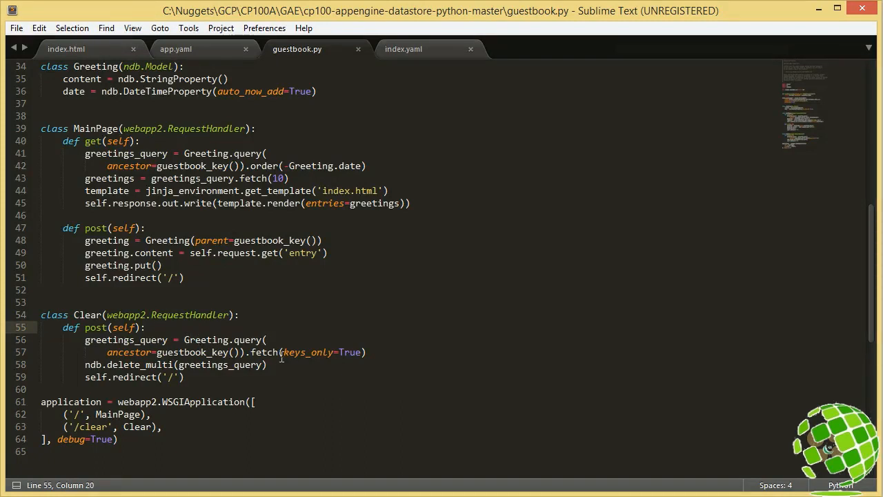
double_click(303, 355)
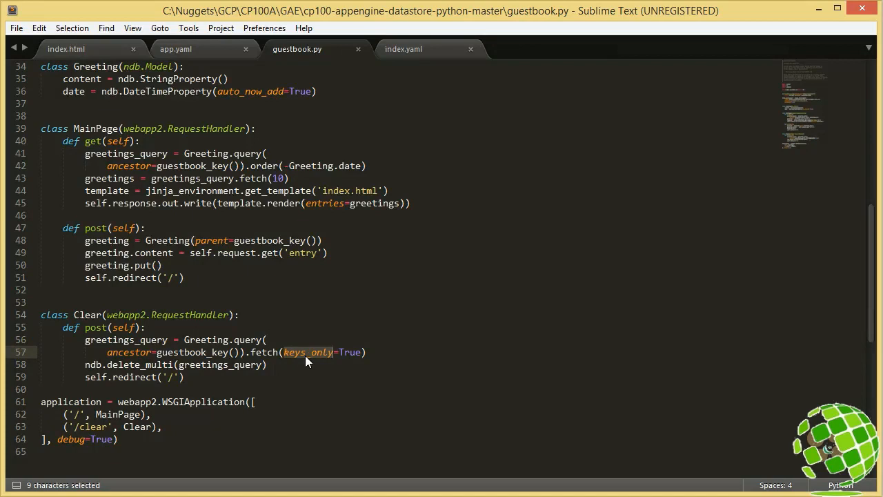
drag(262, 364, 185, 364)
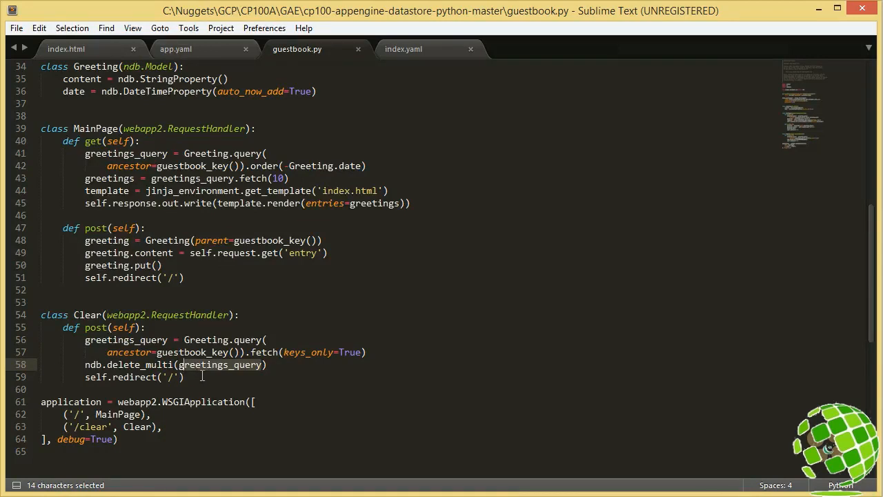
click(193, 377)
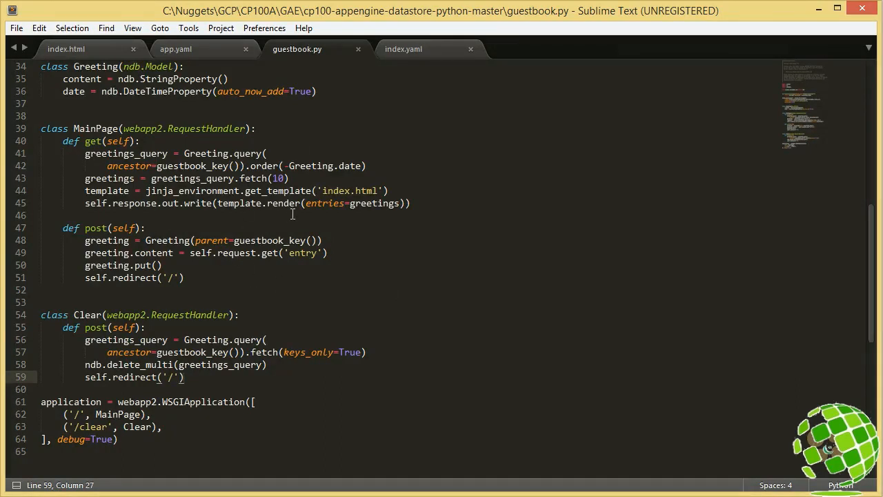
Step: Review the Greeting model properties, the post handler's three lines that store a greeting, and the get handler's query and rendering code, highlighting each block
drag(318, 92, 31, 82)
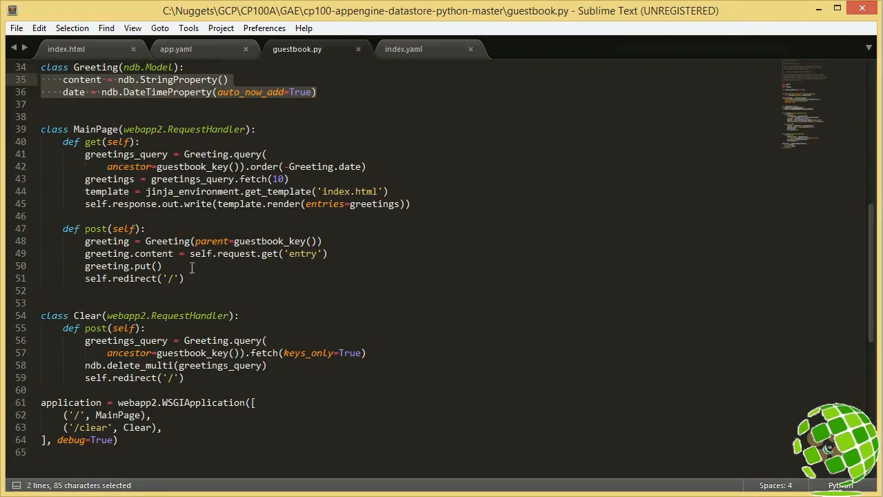
drag(192, 267, 22, 243)
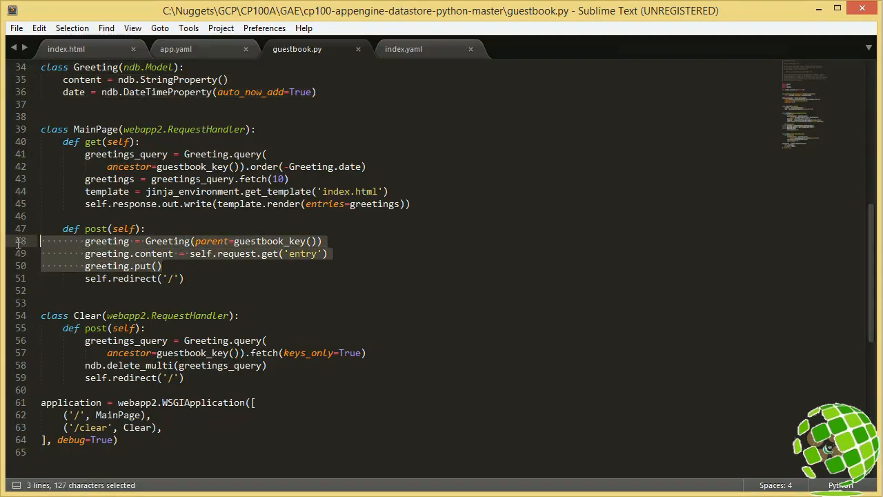
click(174, 275)
drag(423, 203, 30, 156)
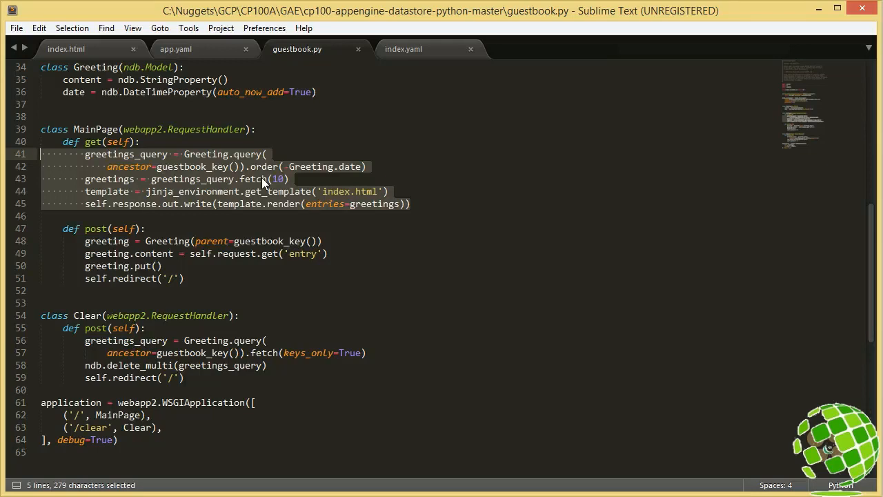
click(211, 170)
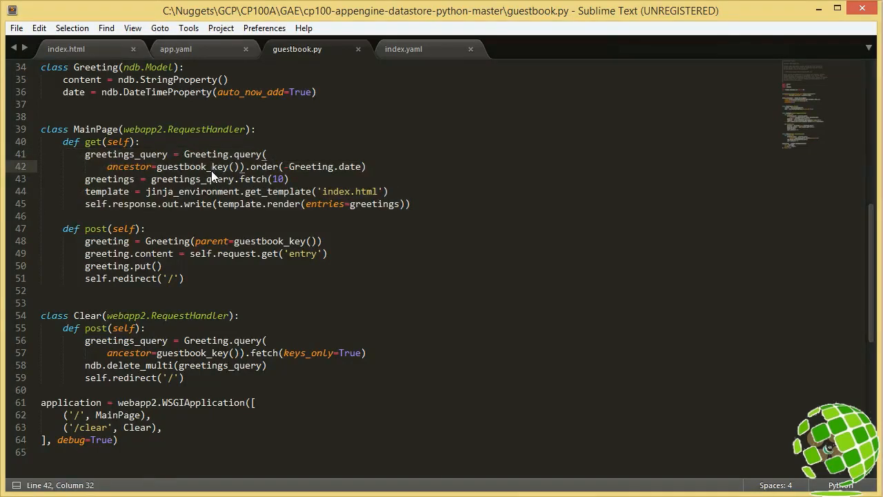
click(186, 278)
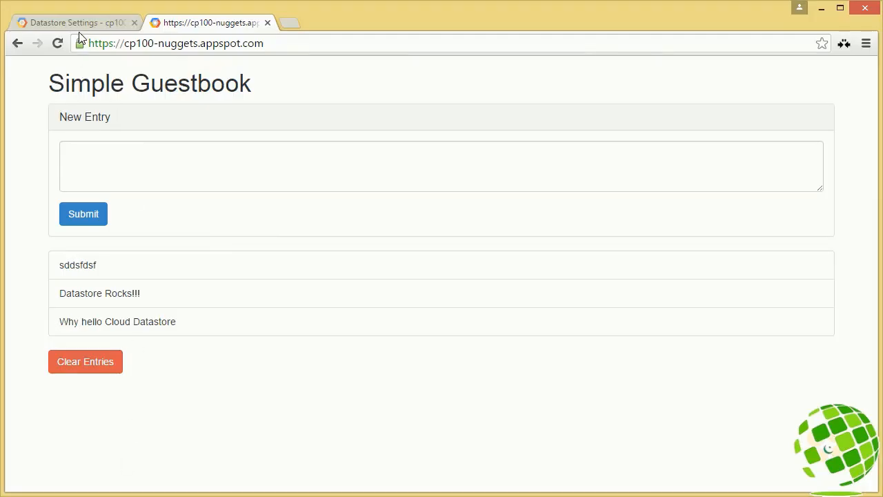
Step: Switch to the Google Cloud console in the browser, open the Compute Engine VM instances and select the cp100-labs instance
click(81, 25)
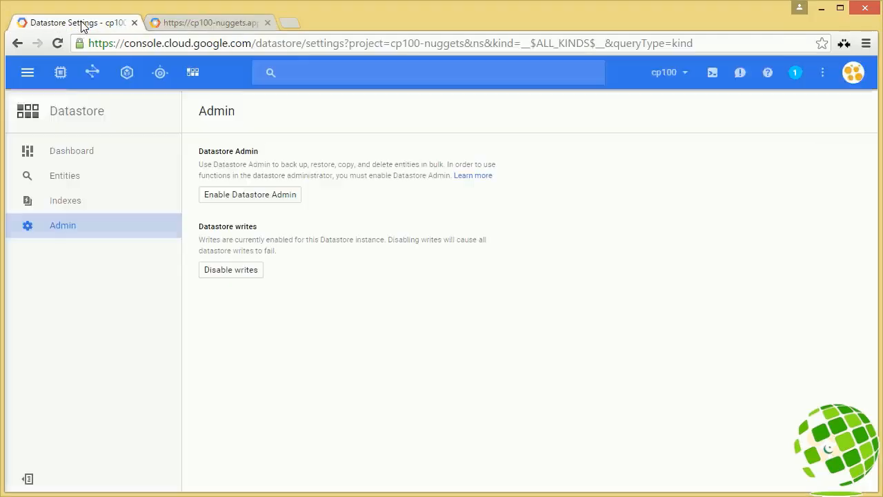
click(61, 74)
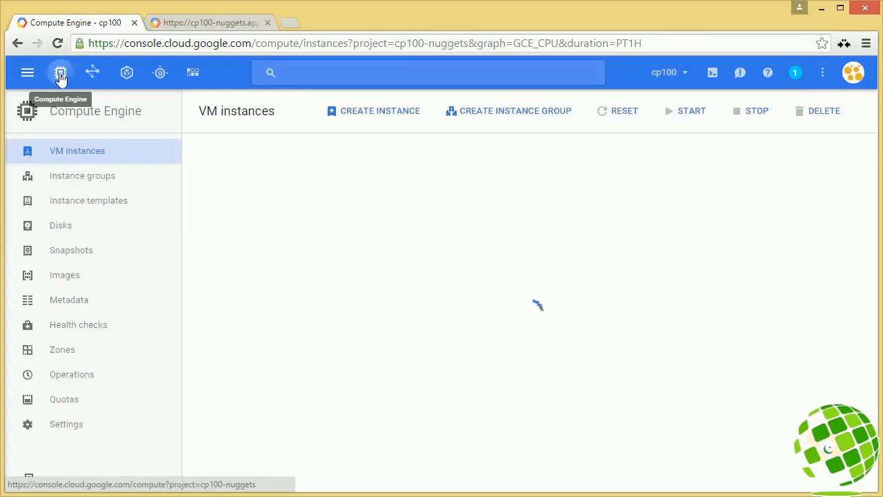
click(209, 440)
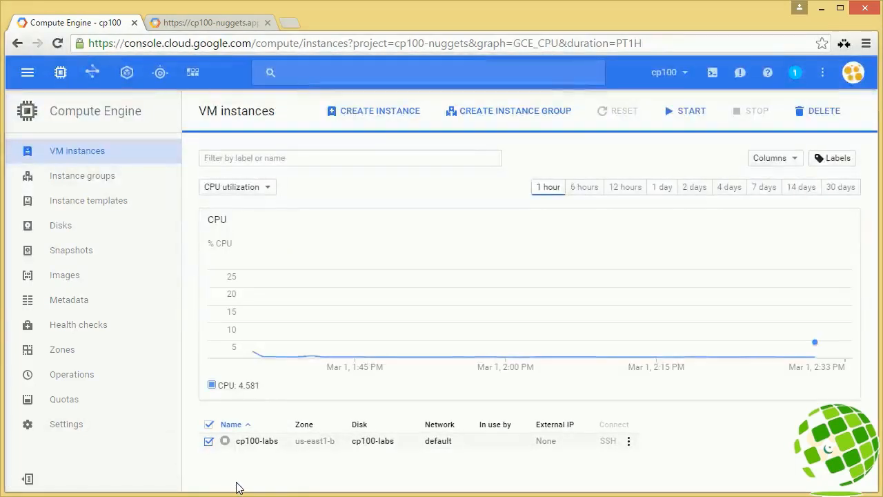